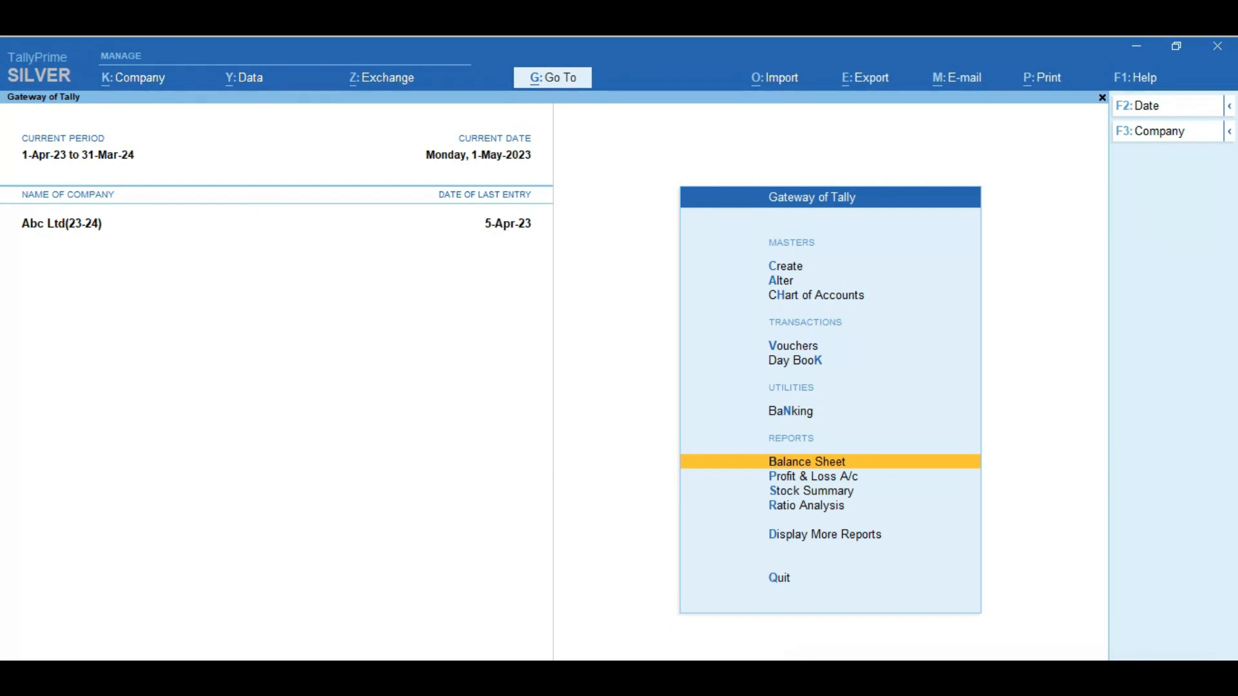
# Check the receipts list in Word, and in TallyPrime open the Sundry Debtors group under the balance sheet's Current Assets
pyautogui.hotkey('alt', 'Tab')
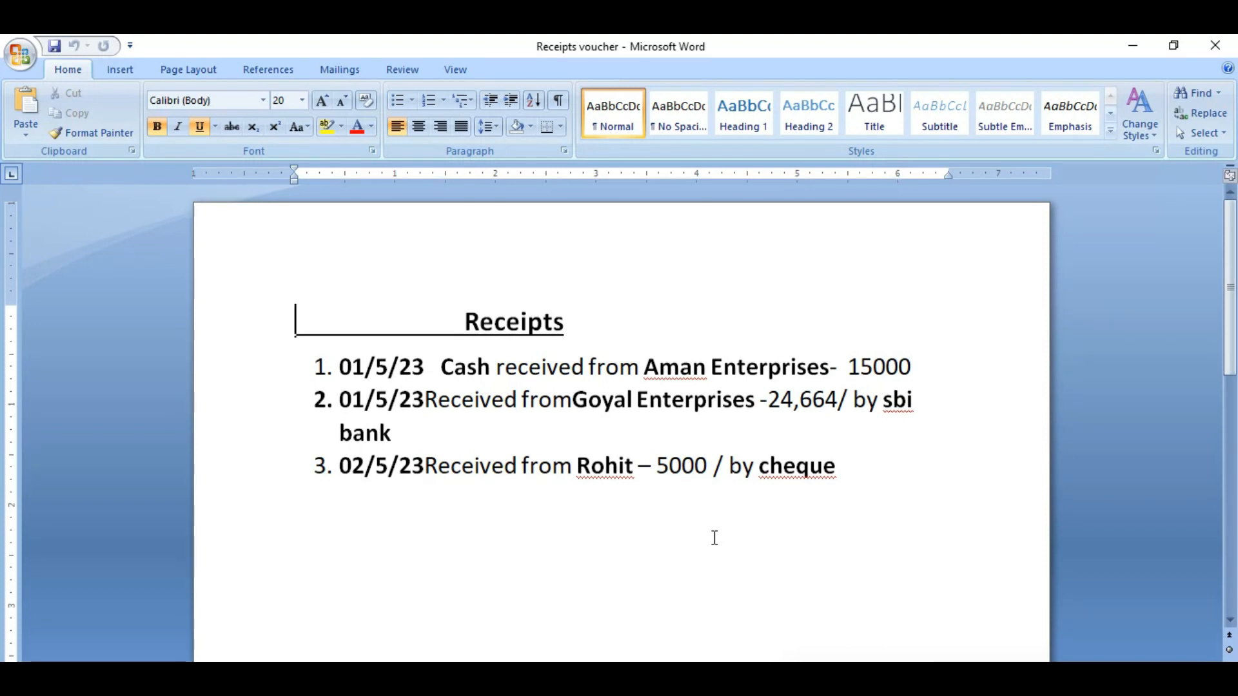
pyautogui.hotkey('alt', 'Tab')
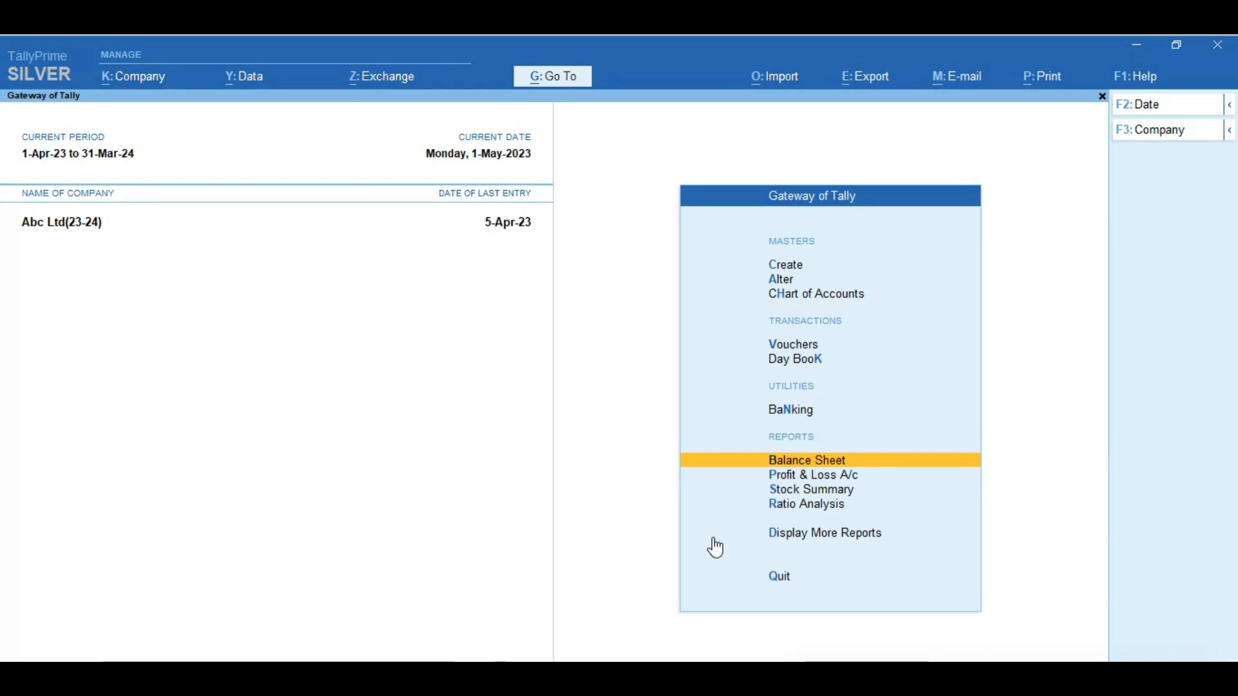
pyautogui.press('Return')
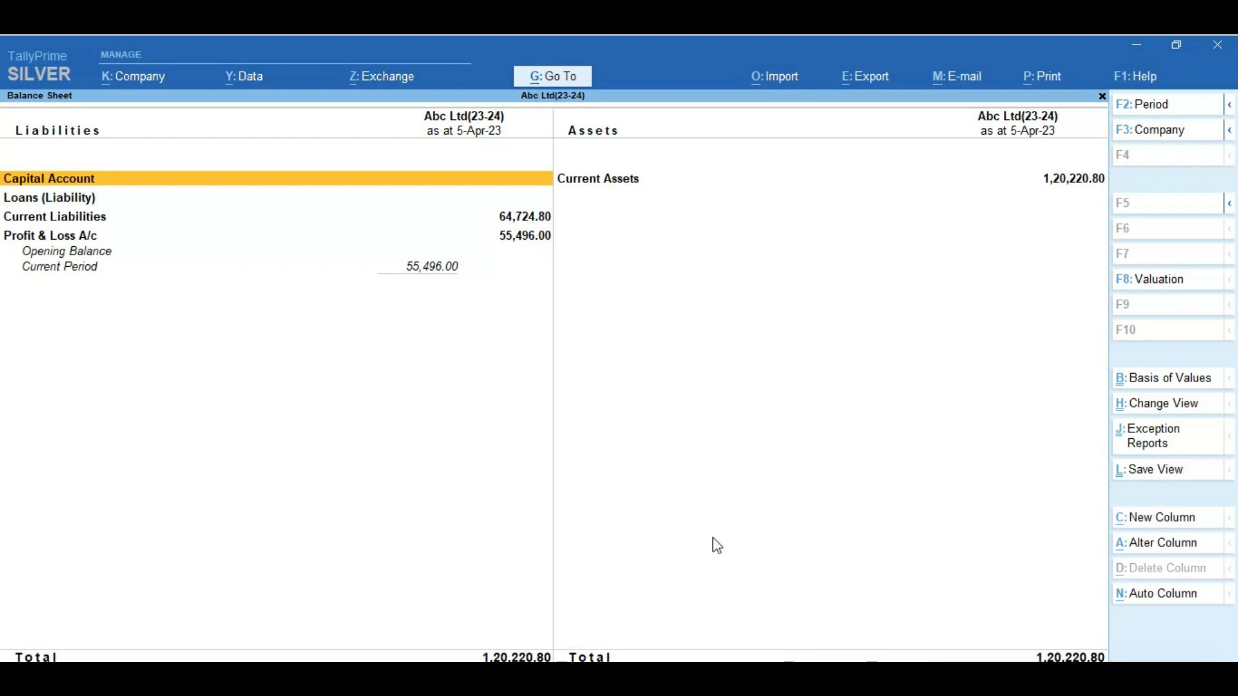
pyautogui.press('Right')
pyautogui.press('Return')
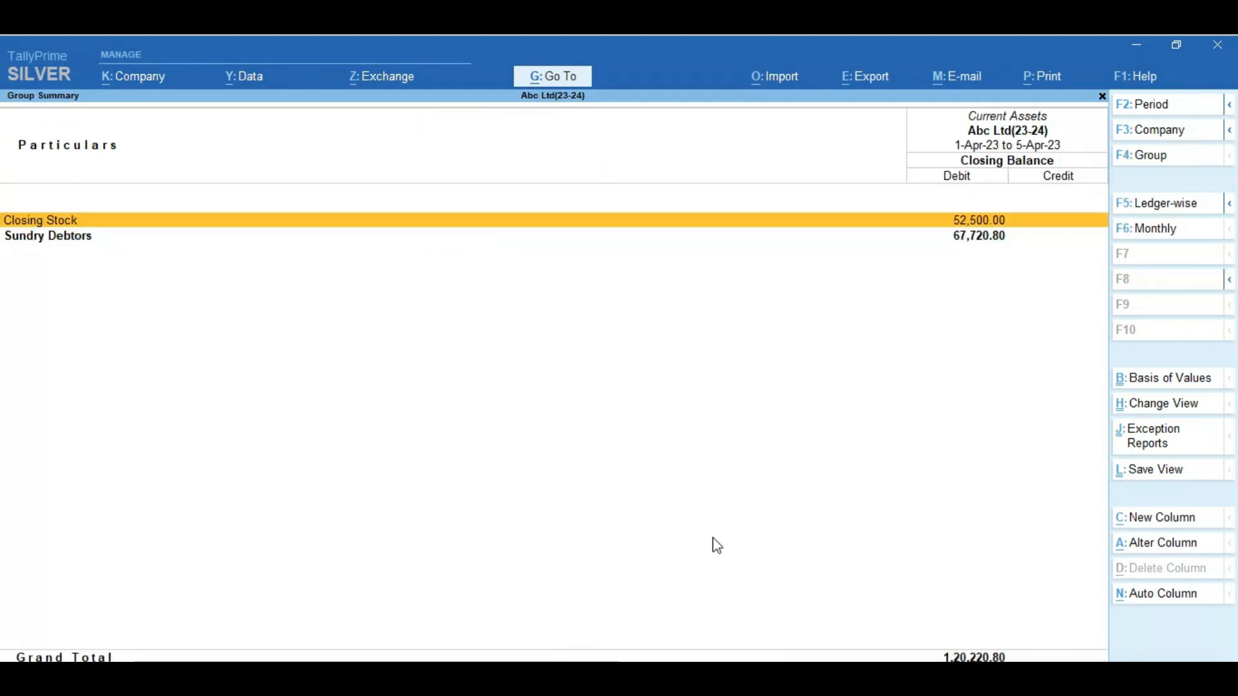
pyautogui.press('Down')
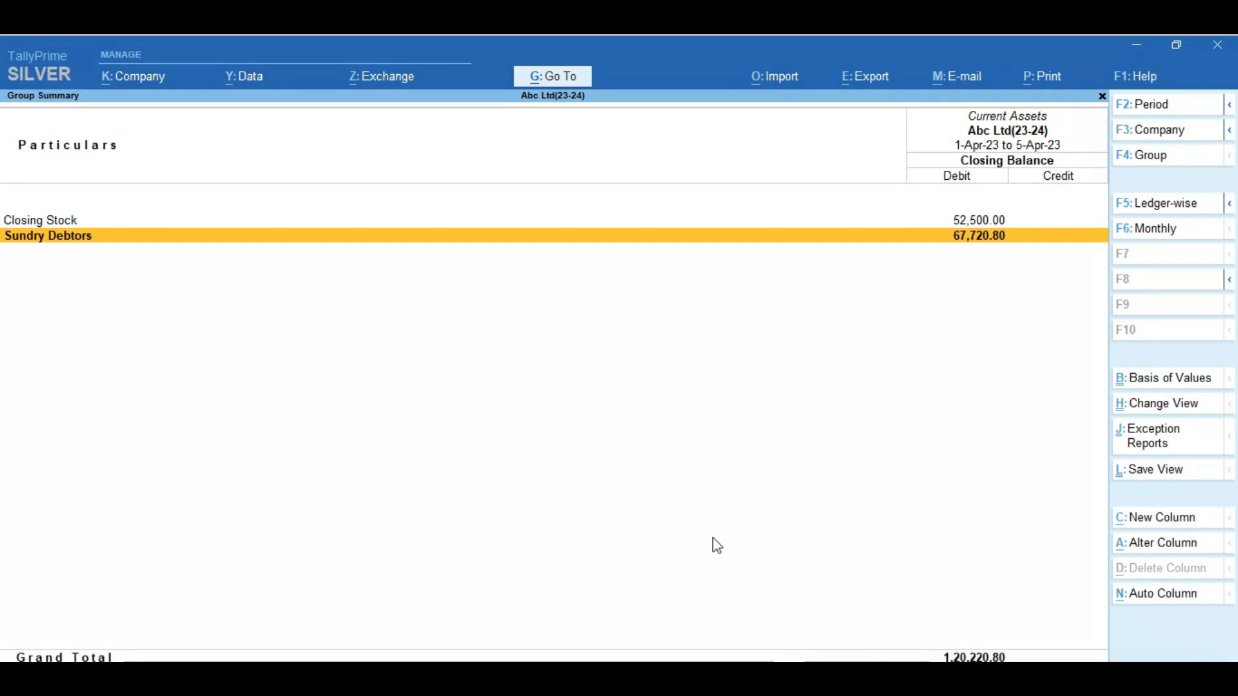
pyautogui.press('Return')
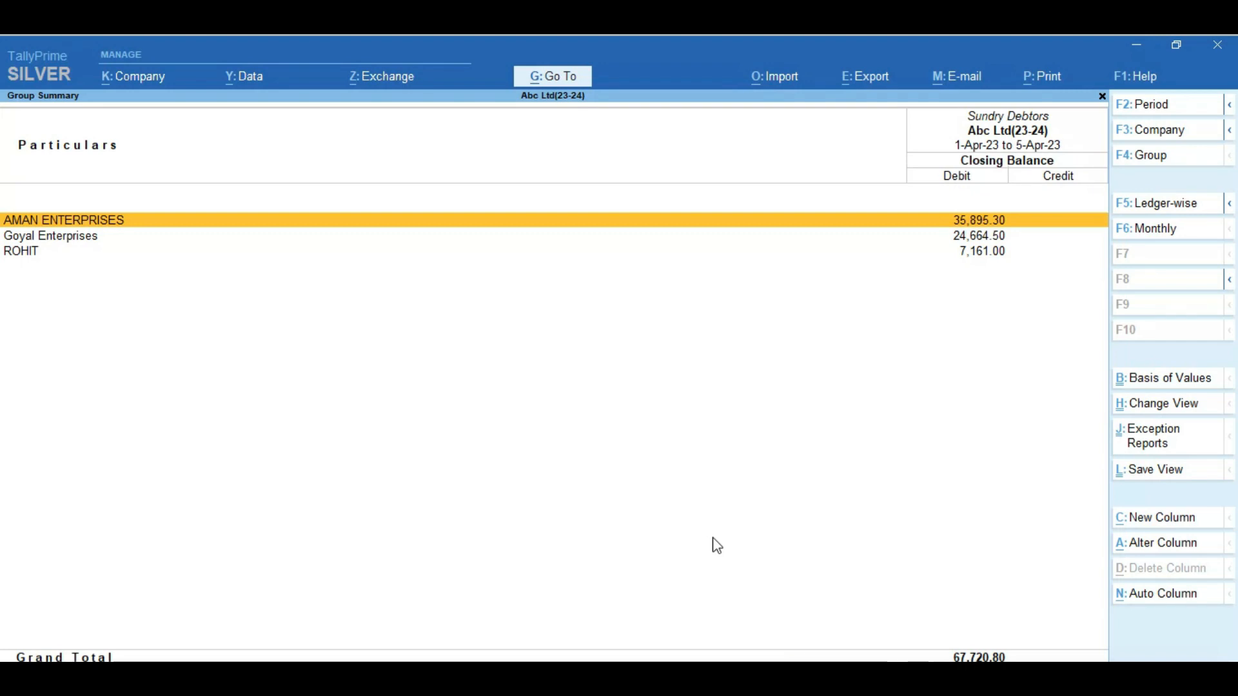
# Compare each sundry debtor's closing balance with the receipts listed in the Word document
pyautogui.press('alt')
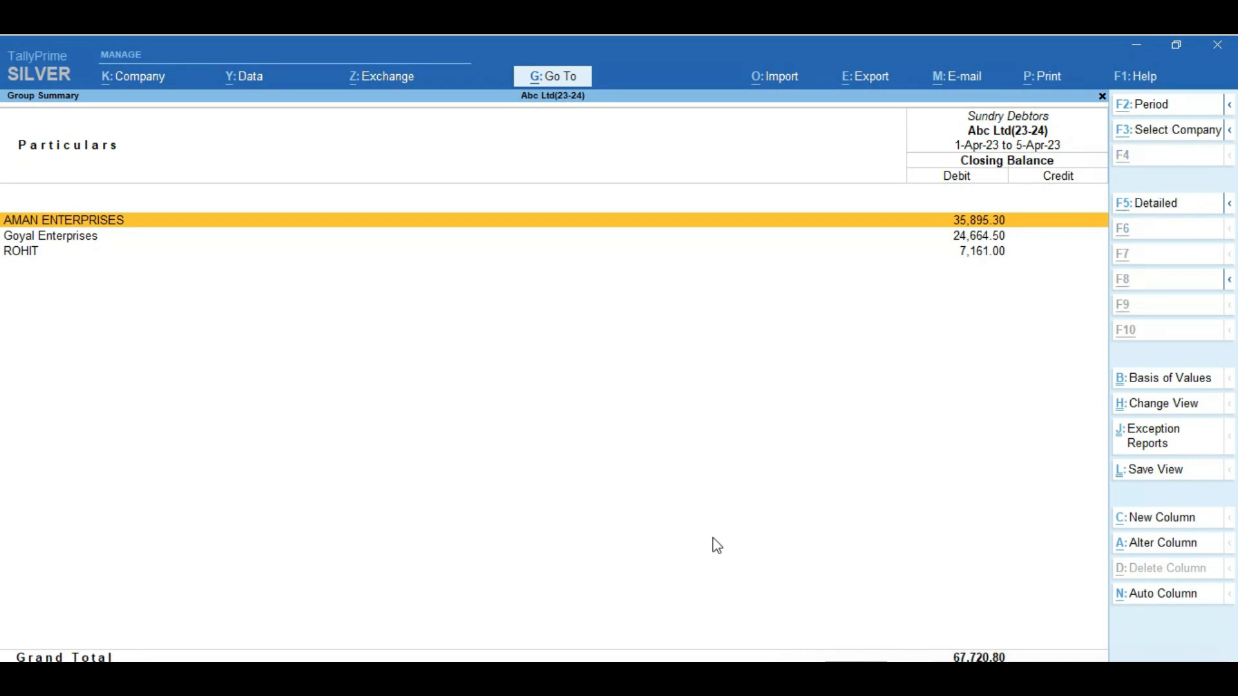
pyautogui.hotkey('alt', 'Tab')
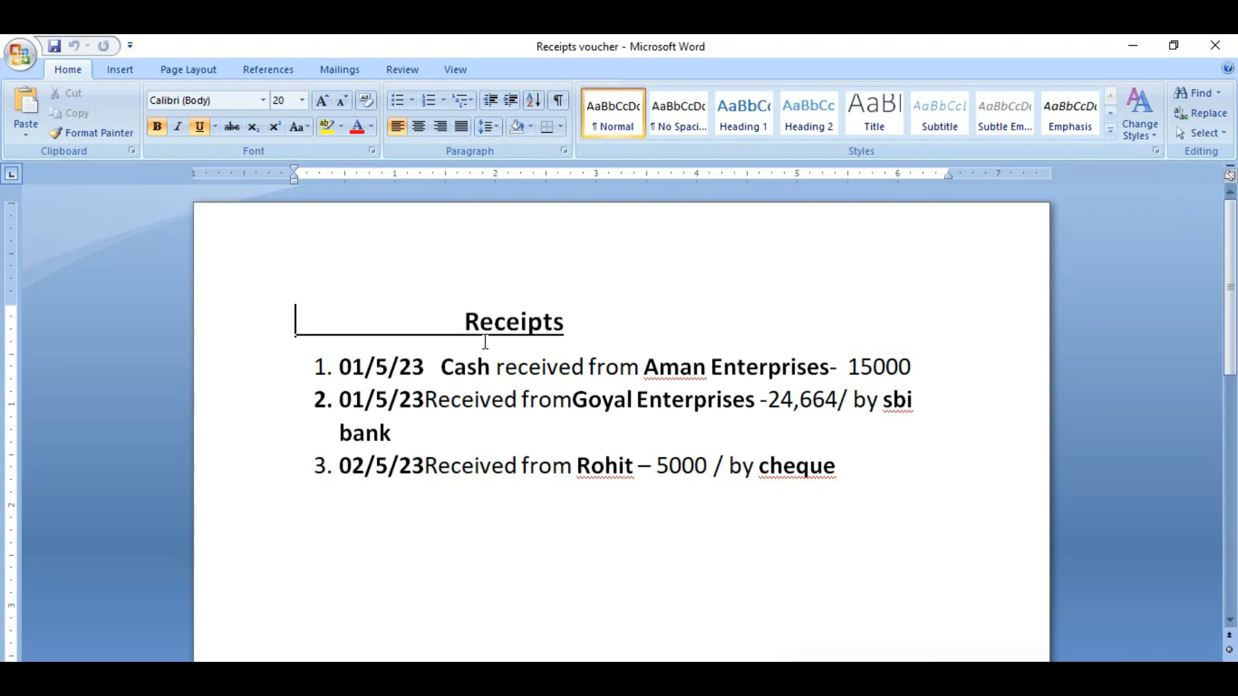
pyautogui.hotkey('alt', 'Tab')
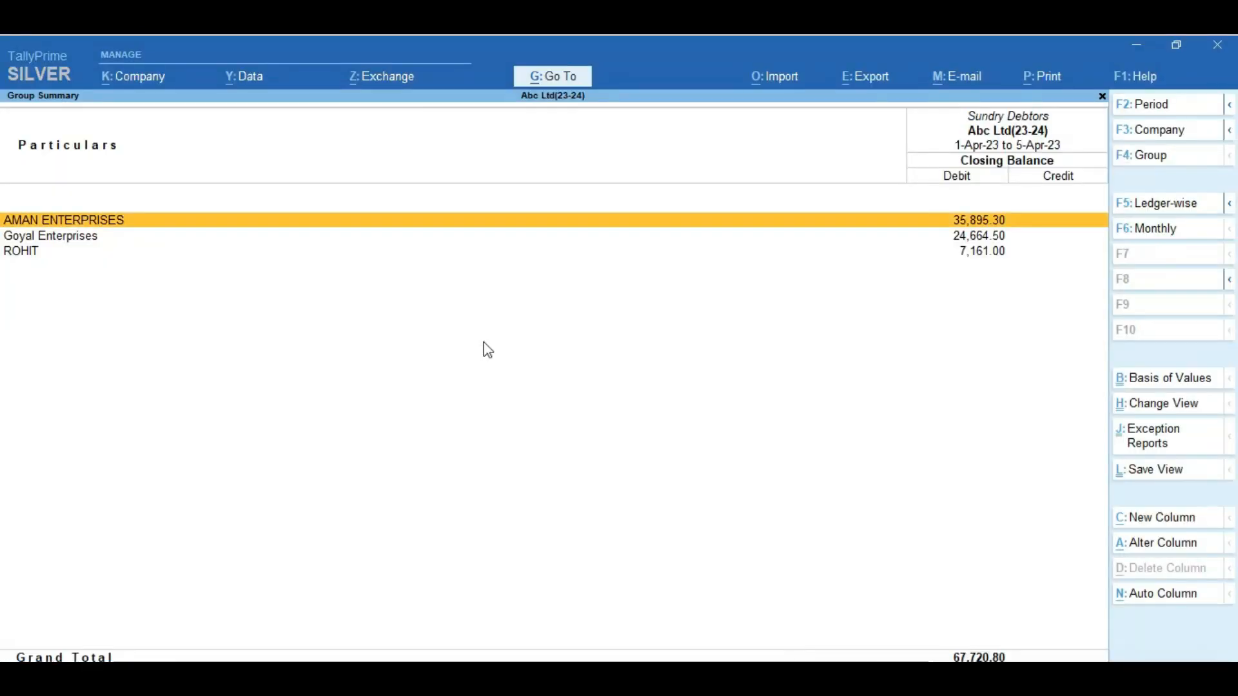
pyautogui.press('Down')
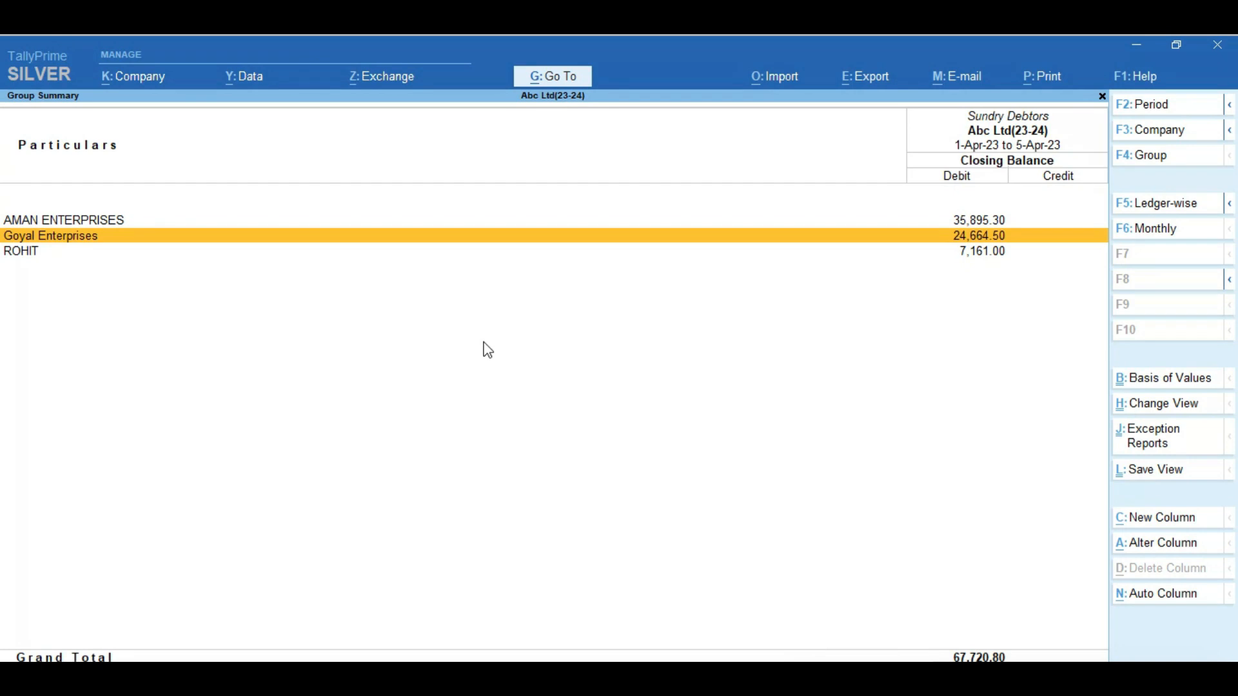
pyautogui.hotkey('alt', 'Tab')
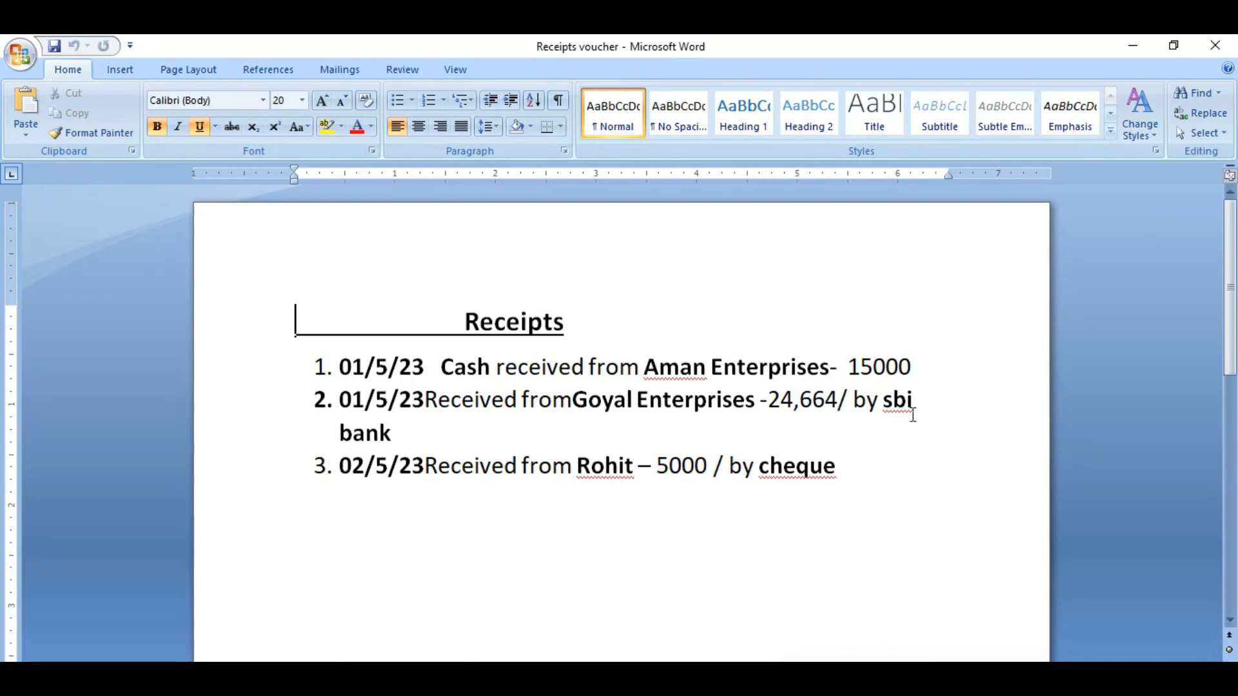
pyautogui.hotkey('alt', 'Tab')
pyautogui.press('Down')
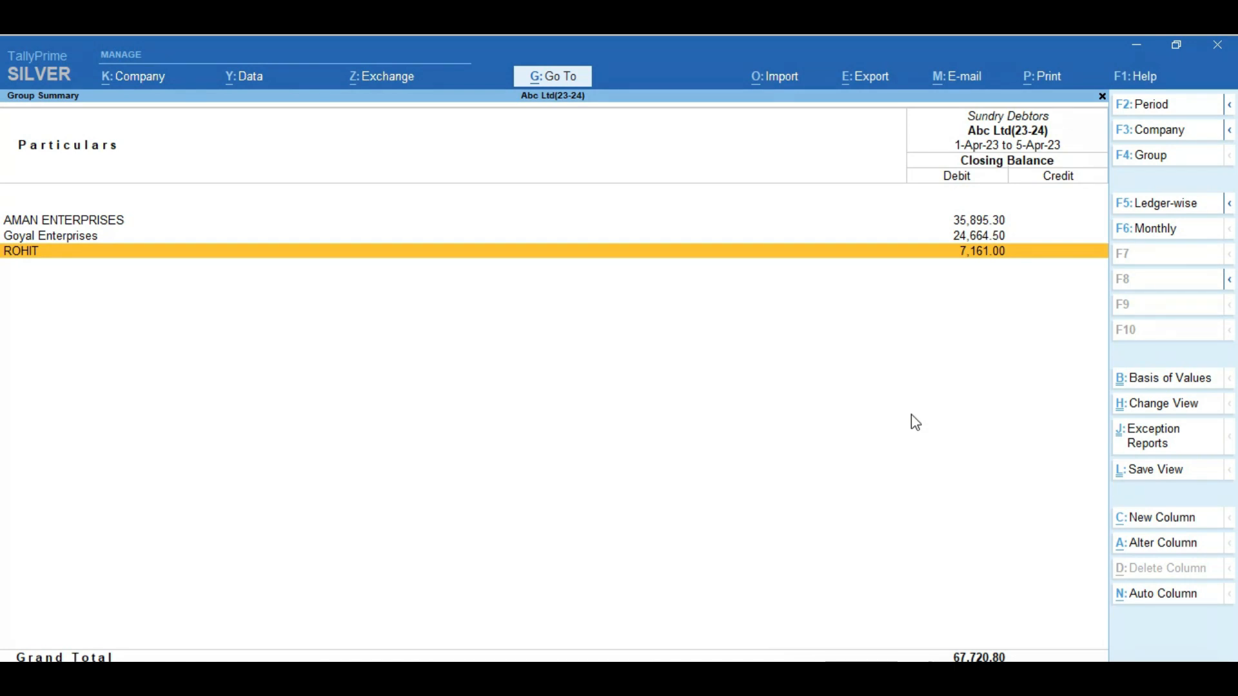
pyautogui.hotkey('alt', 'Tab')
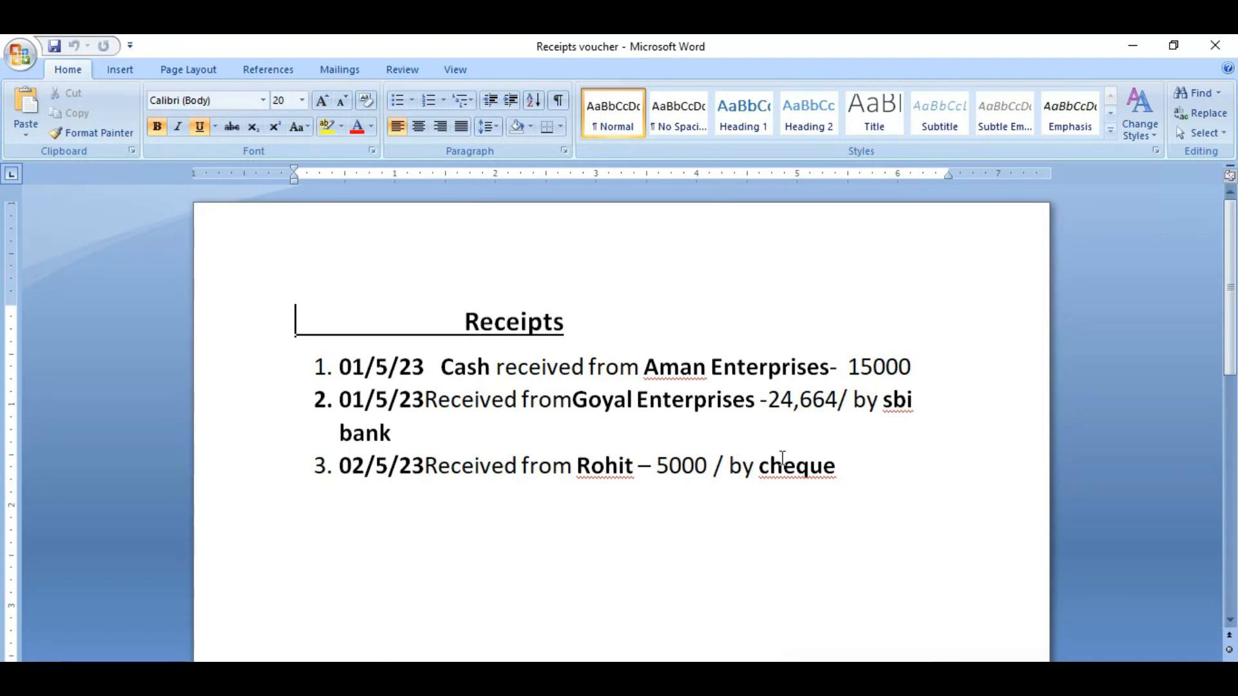
pyautogui.hotkey('alt', 'Tab')
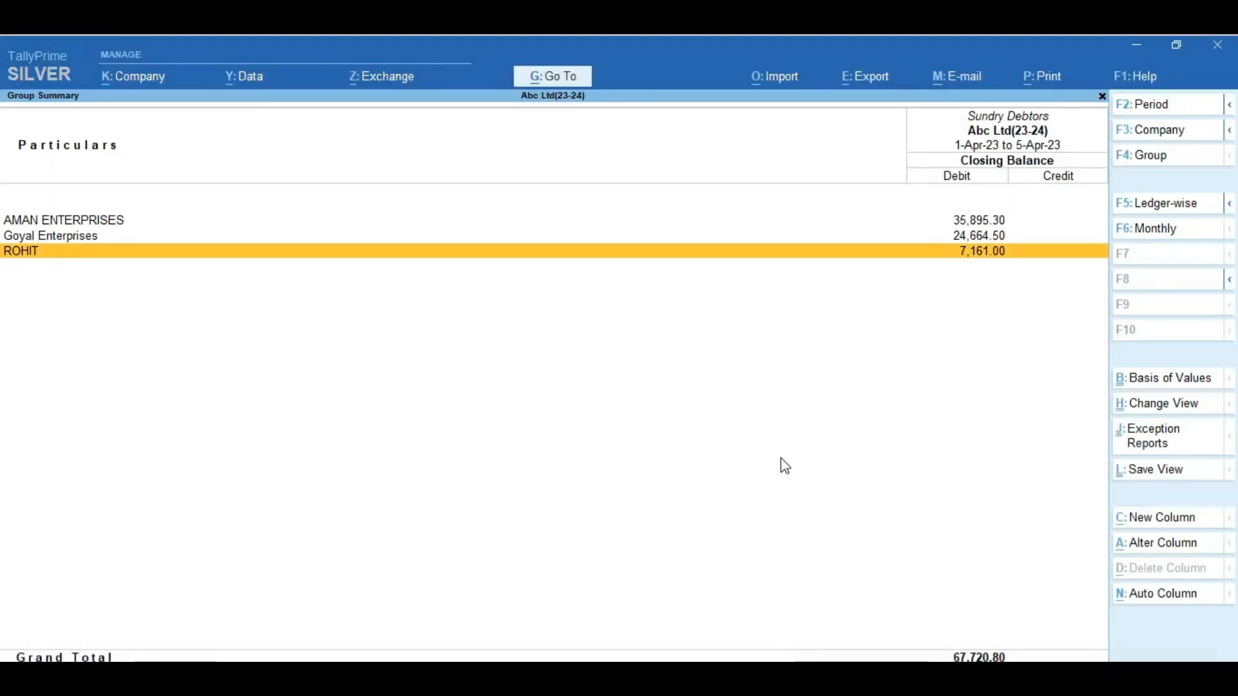
# Leave the balance sheet reports and start a new Receipt voucher in Single Entry mode
pyautogui.press('Escape')
pyautogui.press('Escape')
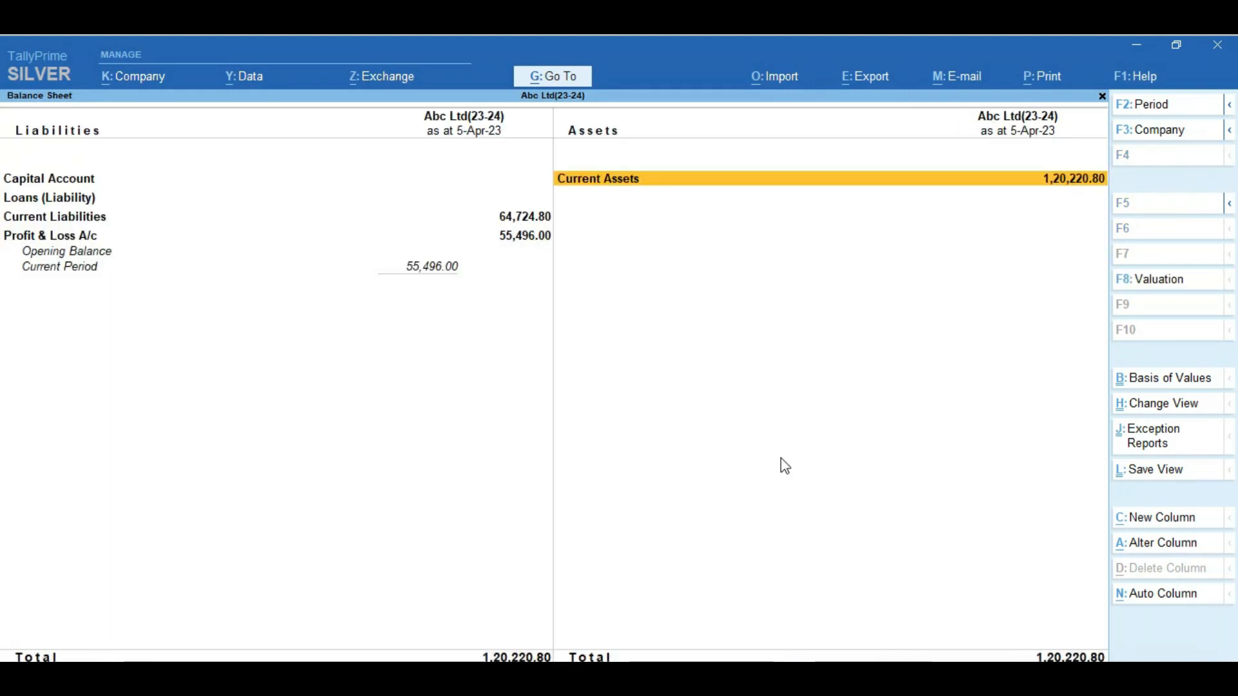
pyautogui.press('Escape')
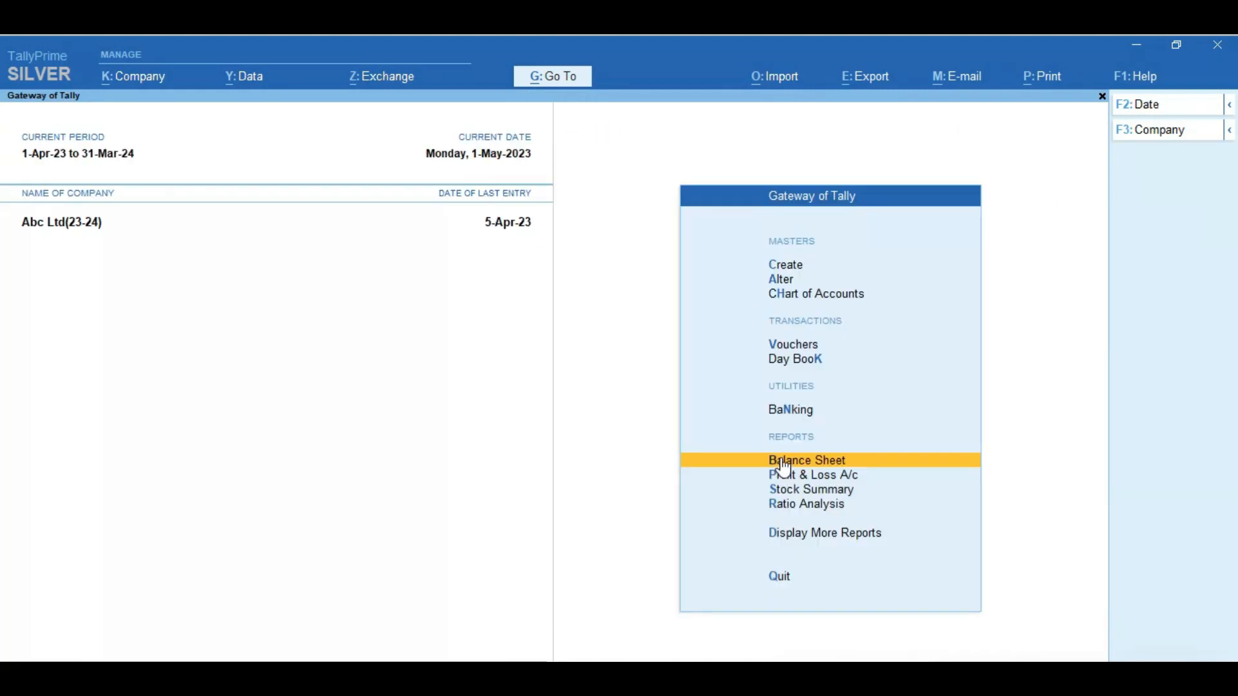
pyautogui.press('Up')
pyautogui.press('Up')
pyautogui.press('Up')
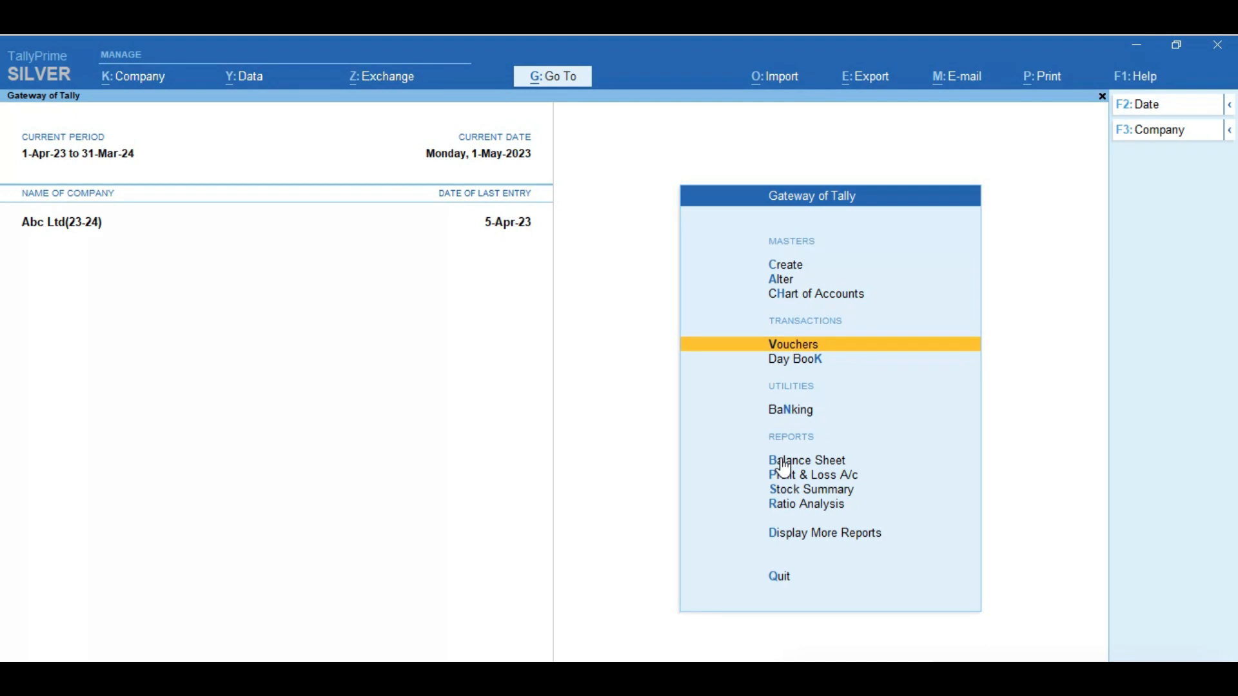
pyautogui.click(640, 572)
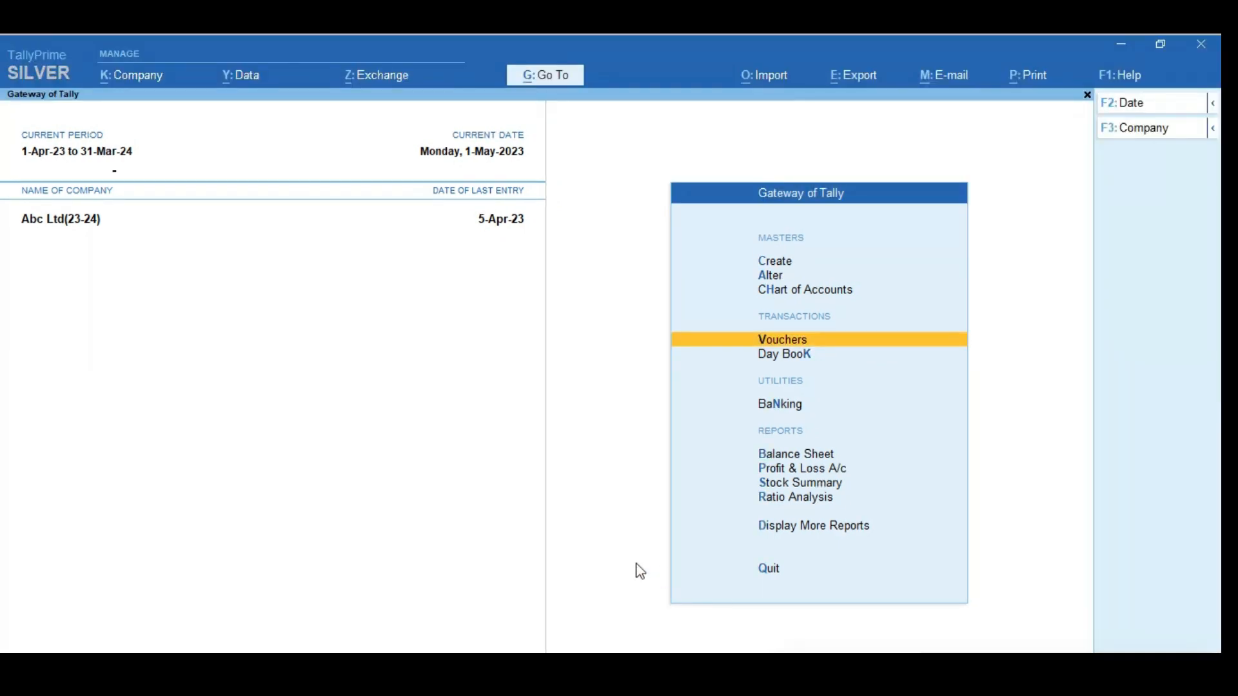
pyautogui.press('Return')
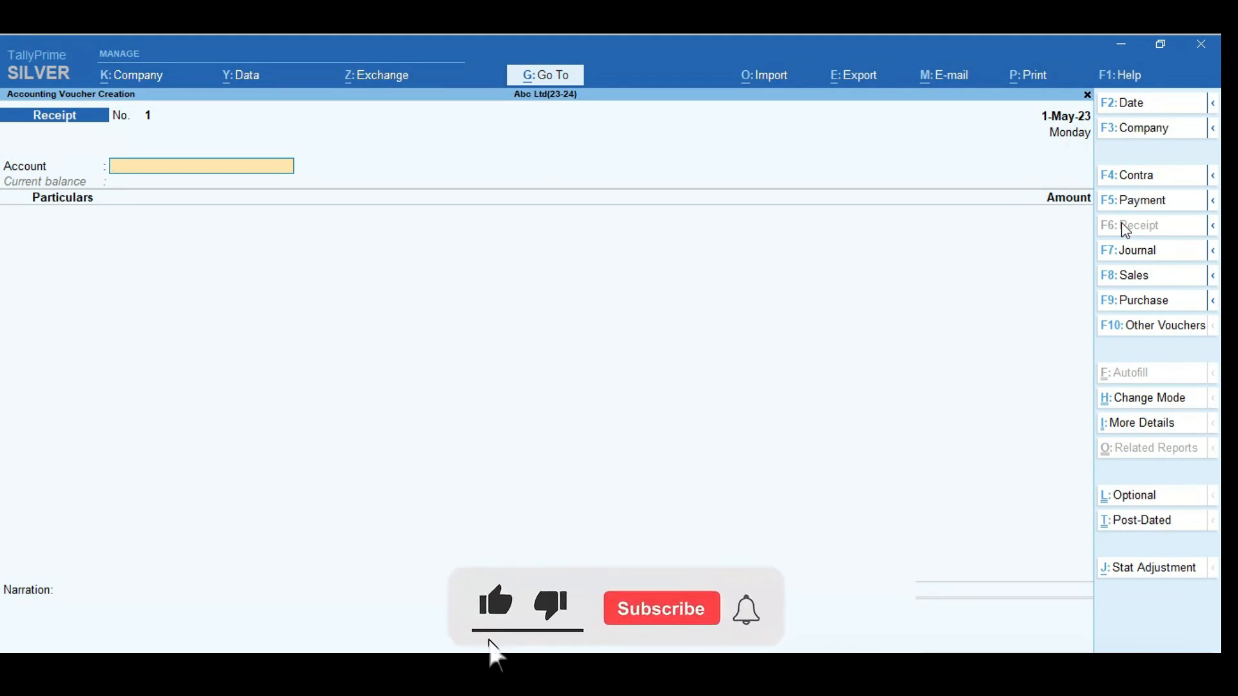
pyautogui.hotkey('ctrl', 'h')
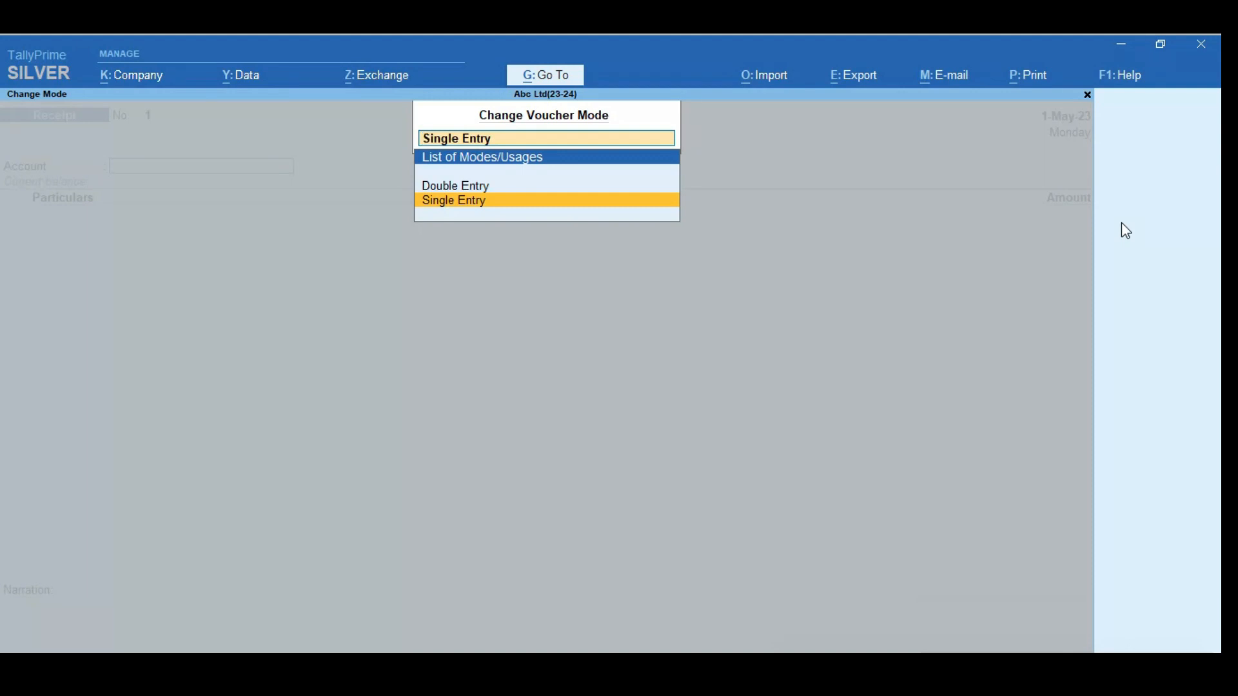
pyautogui.press('Return')
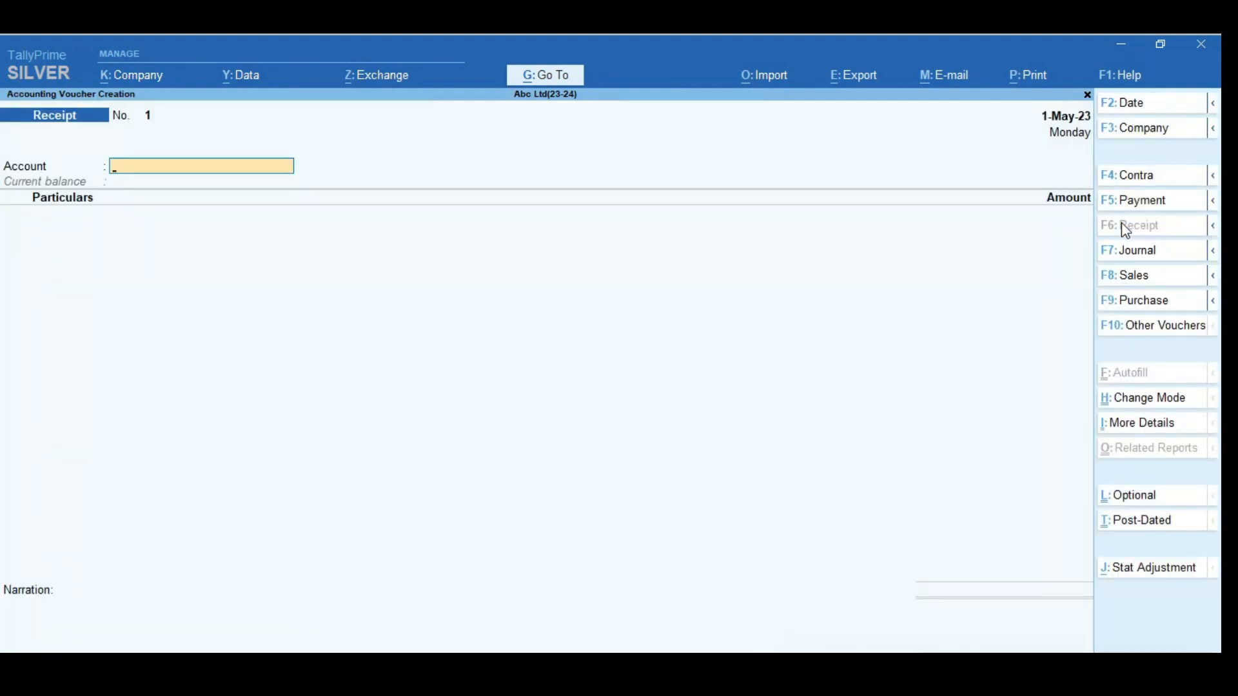
# Check the first receipt in the Word document and set the Receipt voucher's date to 1-5 in TallyPrime
pyautogui.press('alt')
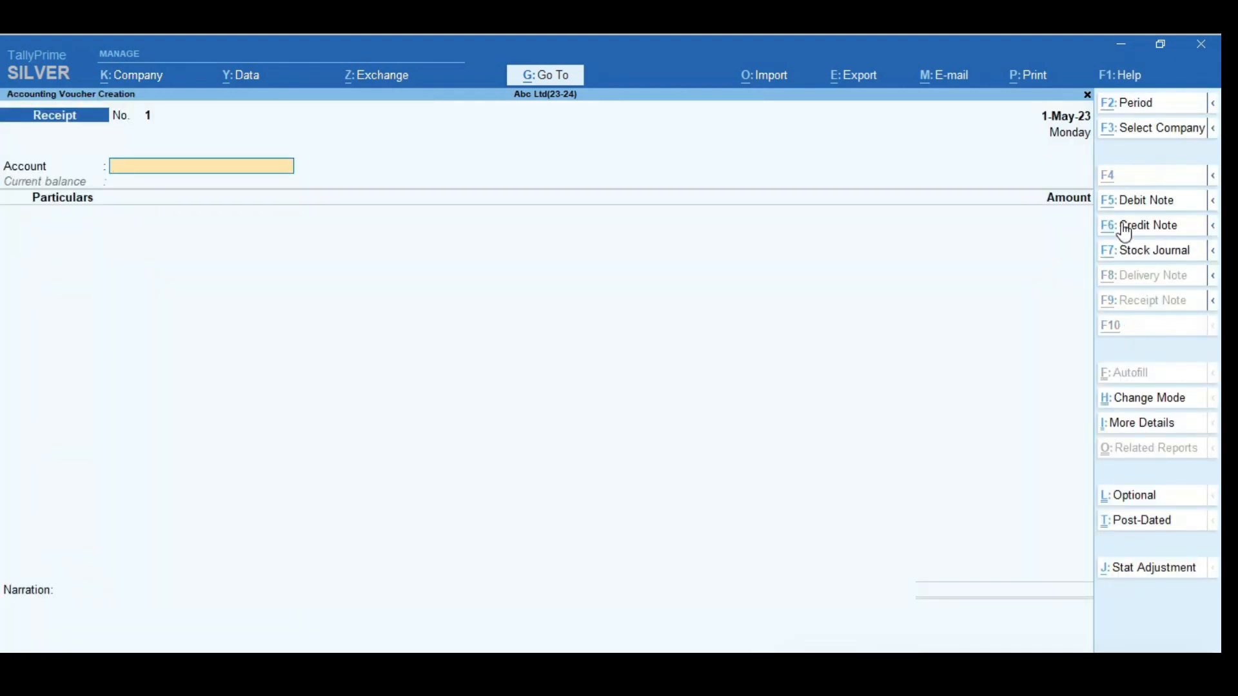
pyautogui.click(1125, 227)
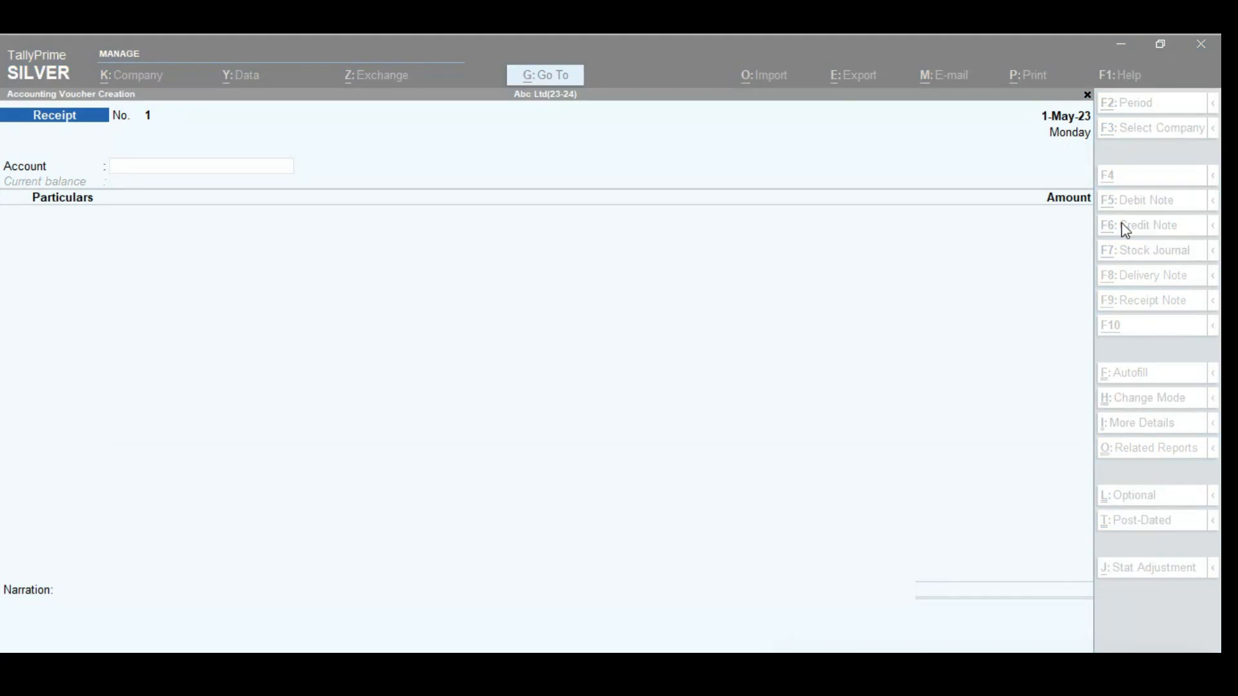
pyautogui.hotkey('alt', 'Tab')
pyautogui.hotkey('alt', 'Tab')
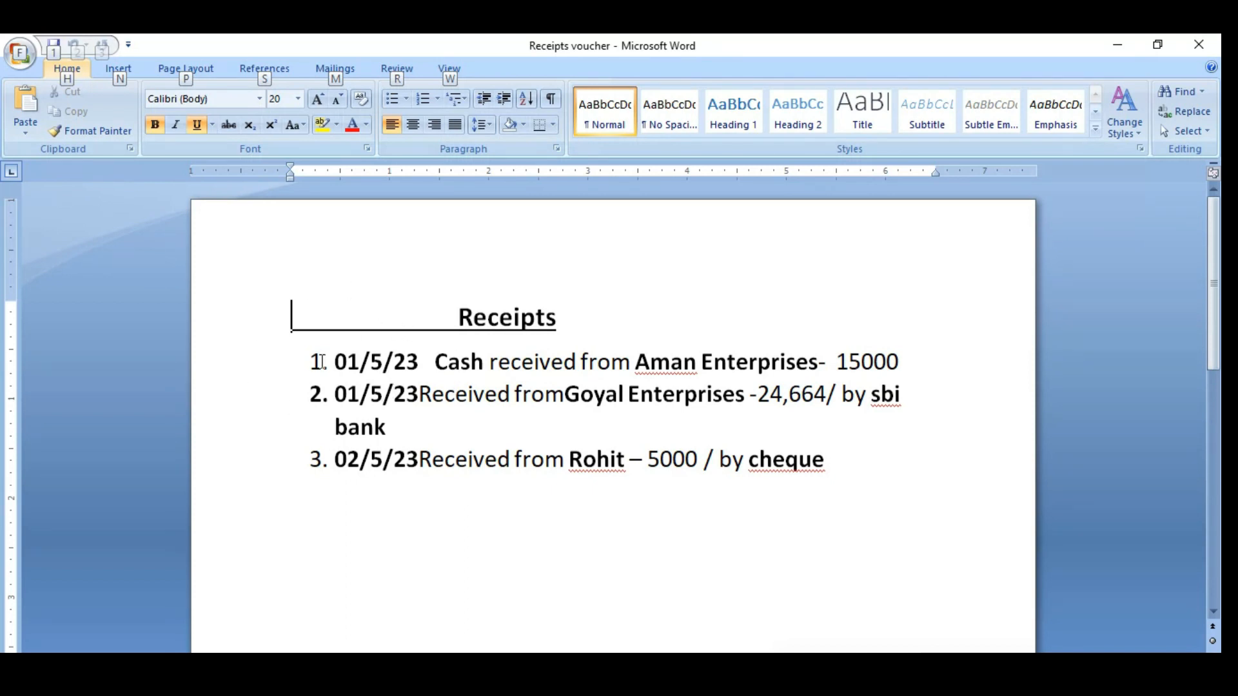
pyautogui.hotkey('alt', 'Tab')
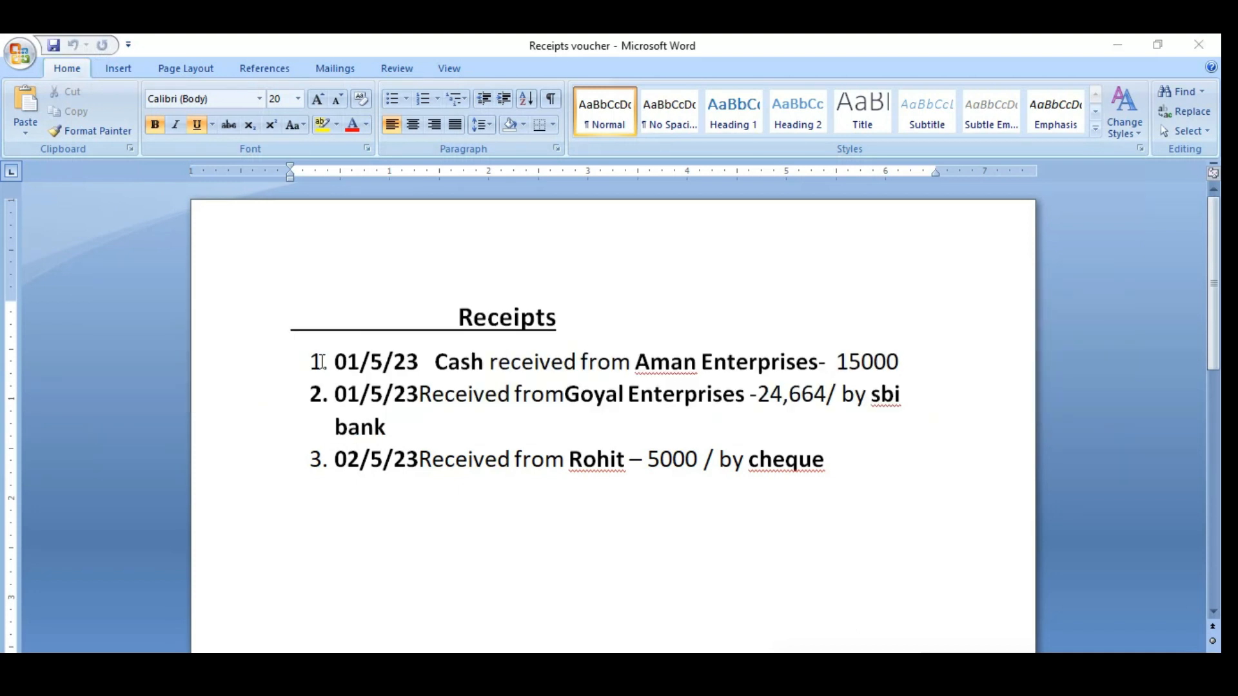
pyautogui.hotkey('alt', 'Tab')
pyautogui.press('F2')
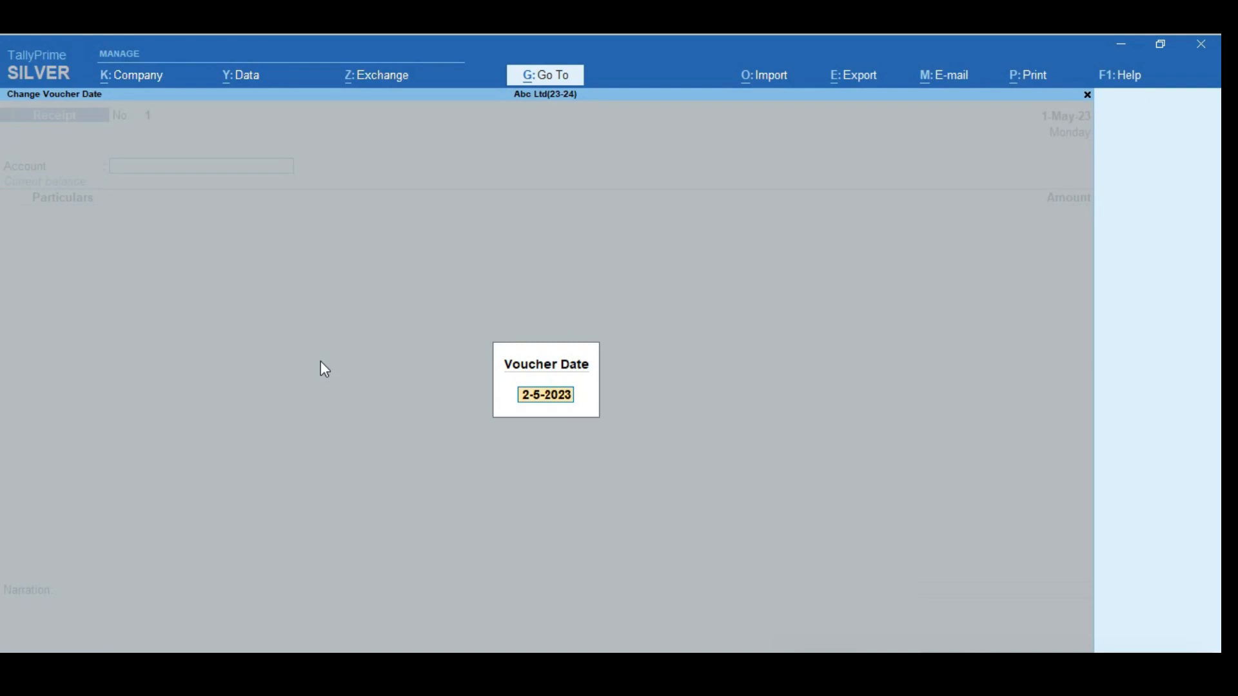
pyautogui.write('1-5')
pyautogui.press('Return')
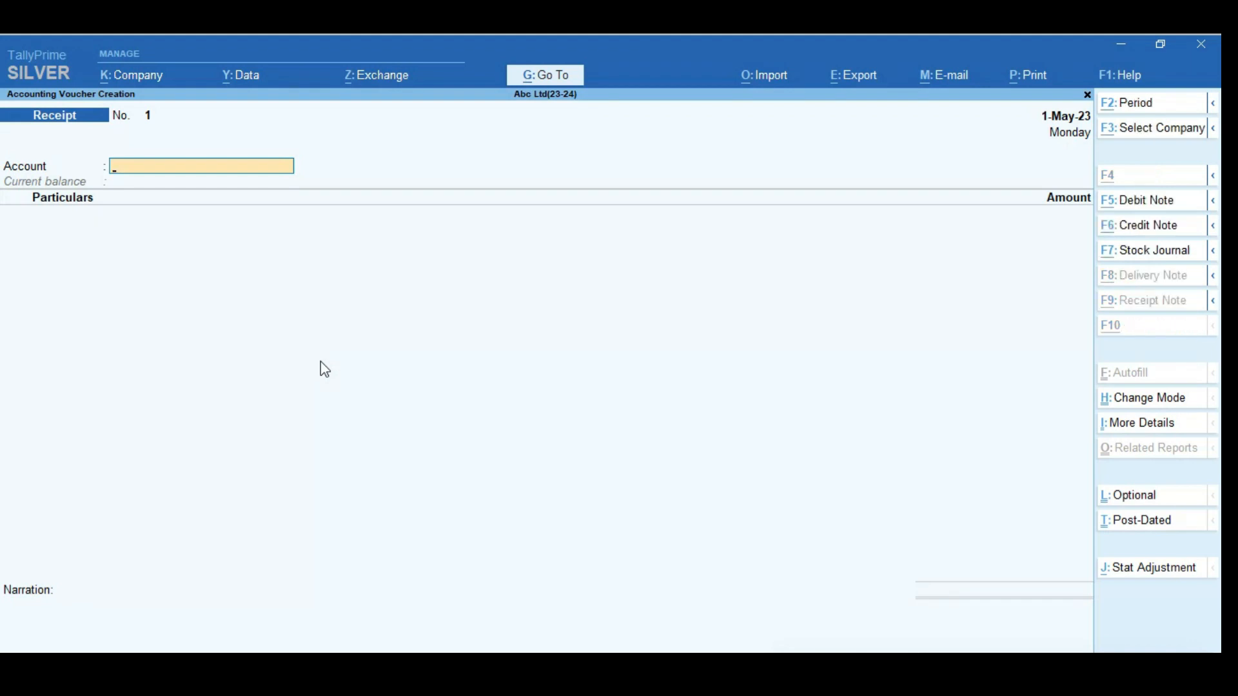
# Set the receipt's account to CASH and choose AMAN ENTERPRISES as the ledger under Particulars, following the Word list
pyautogui.hotkey('alt', 'Tab')
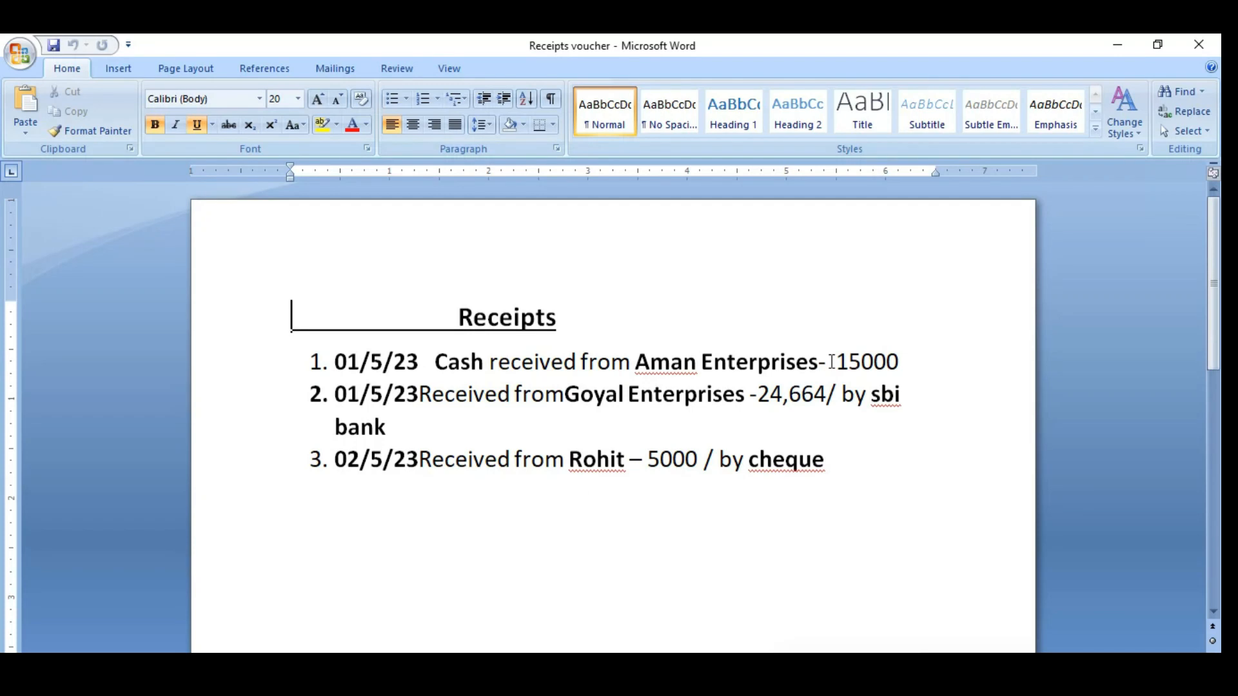
pyautogui.press('alt')
pyautogui.hotkey('alt', 'Tab')
pyautogui.hotkey('alt', 'Tab')
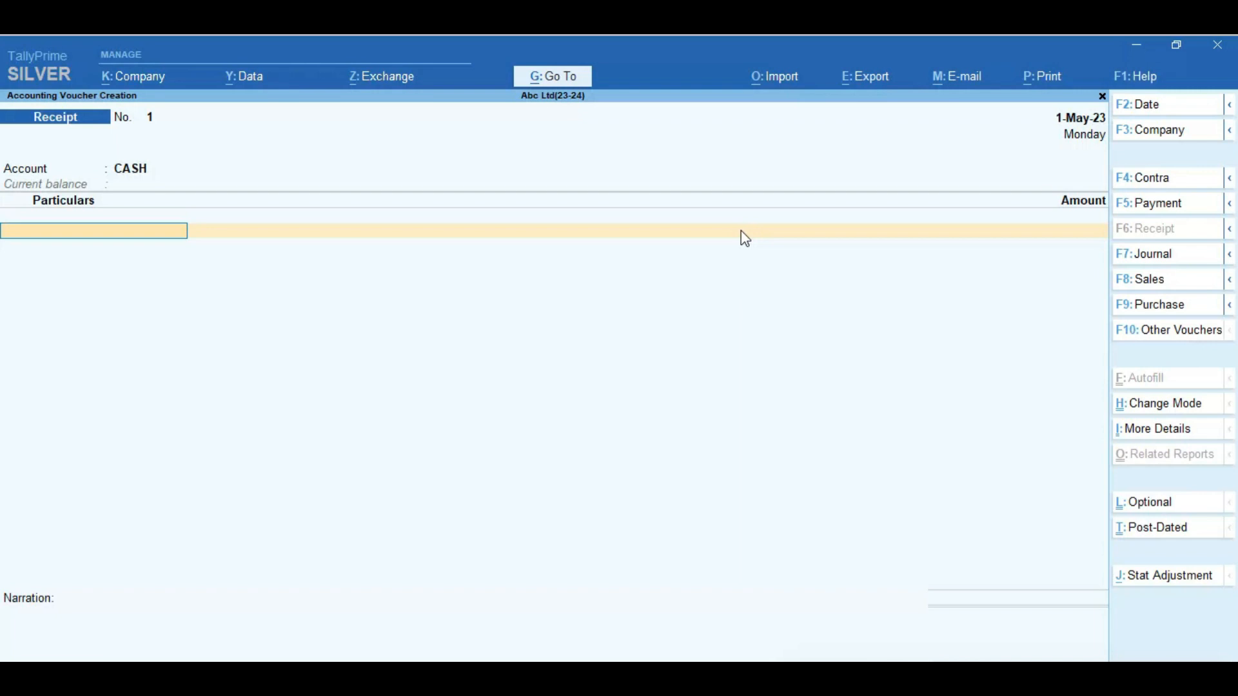
pyautogui.write('Aman')
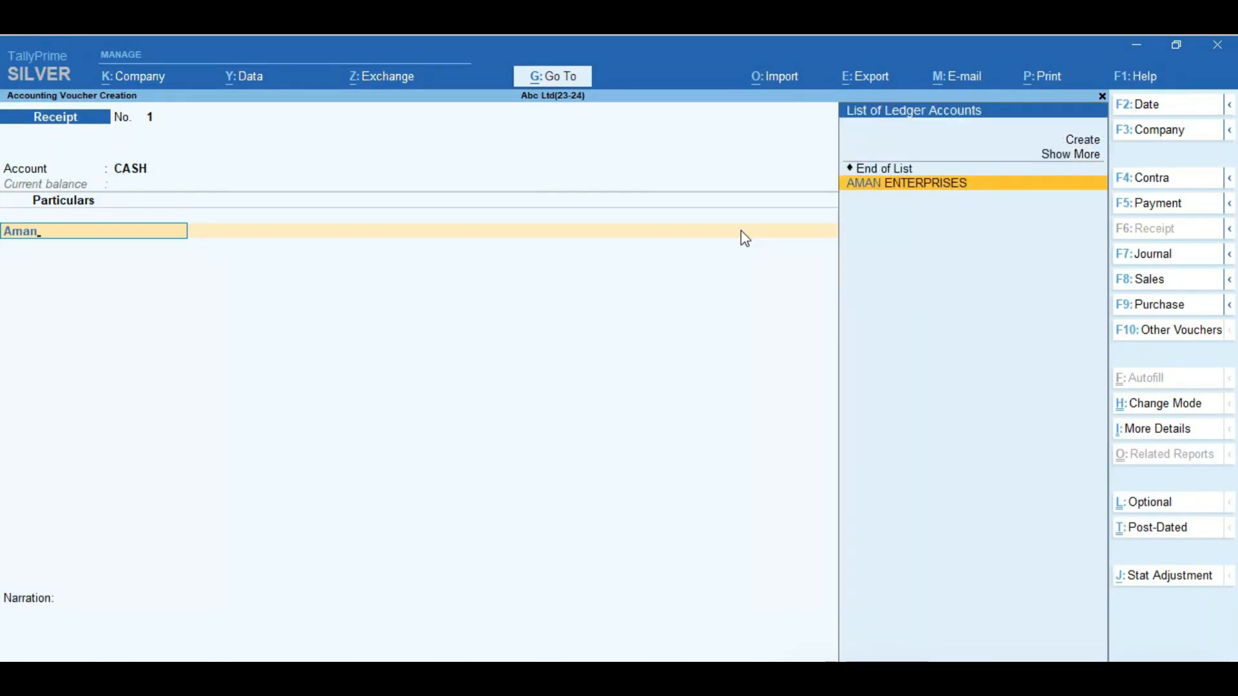
pyautogui.press('Return')
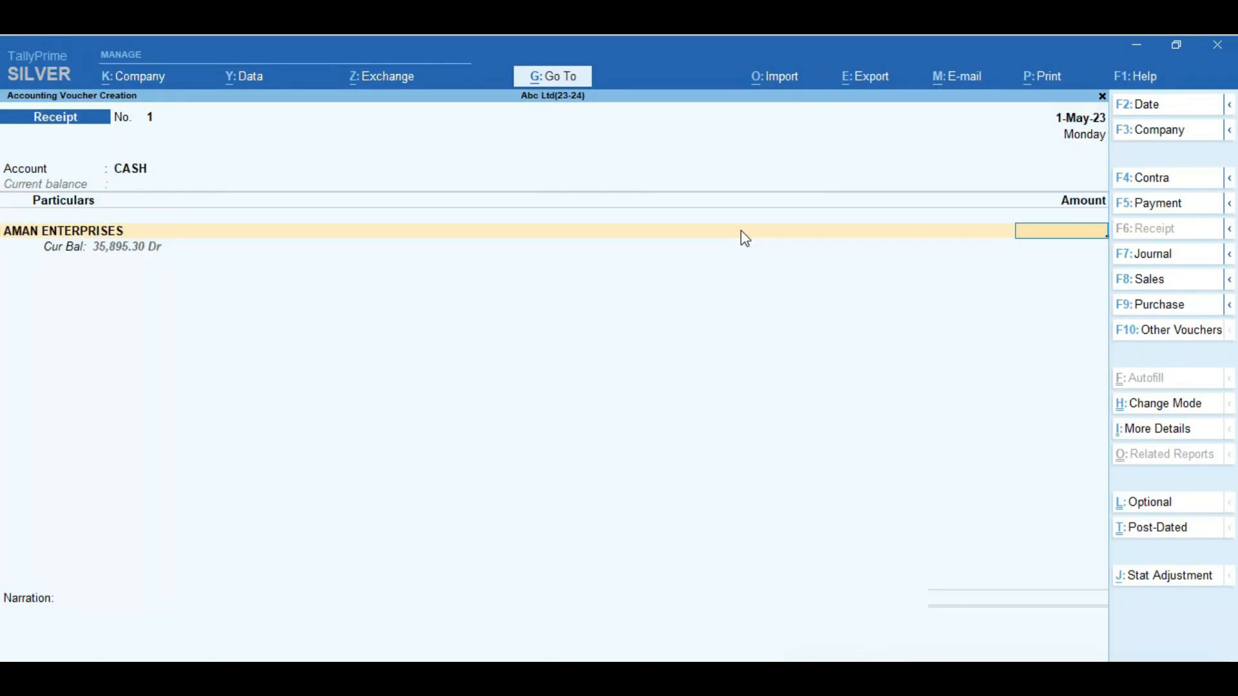
# Enter an amount of 15000 for AMAN ENTERPRISES, leave the narration empty and accept the receipt voucher
pyautogui.write('15000')
pyautogui.press('Return')
pyautogui.press('Return')
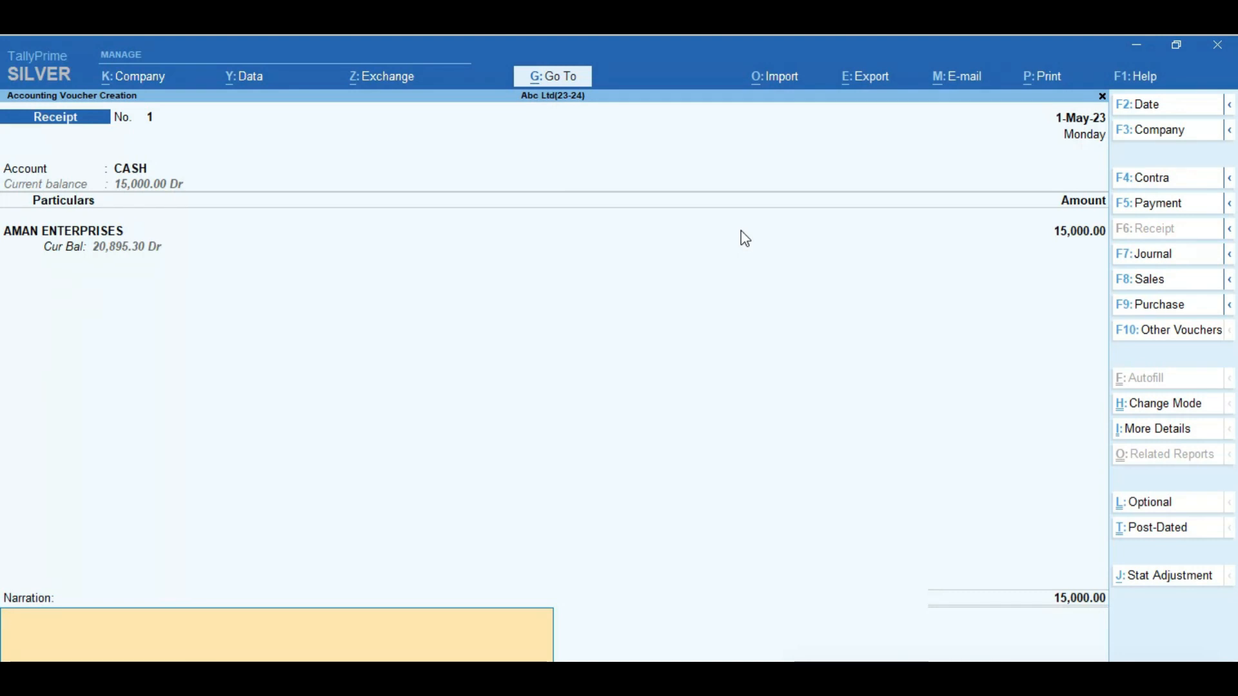
pyautogui.press('Return')
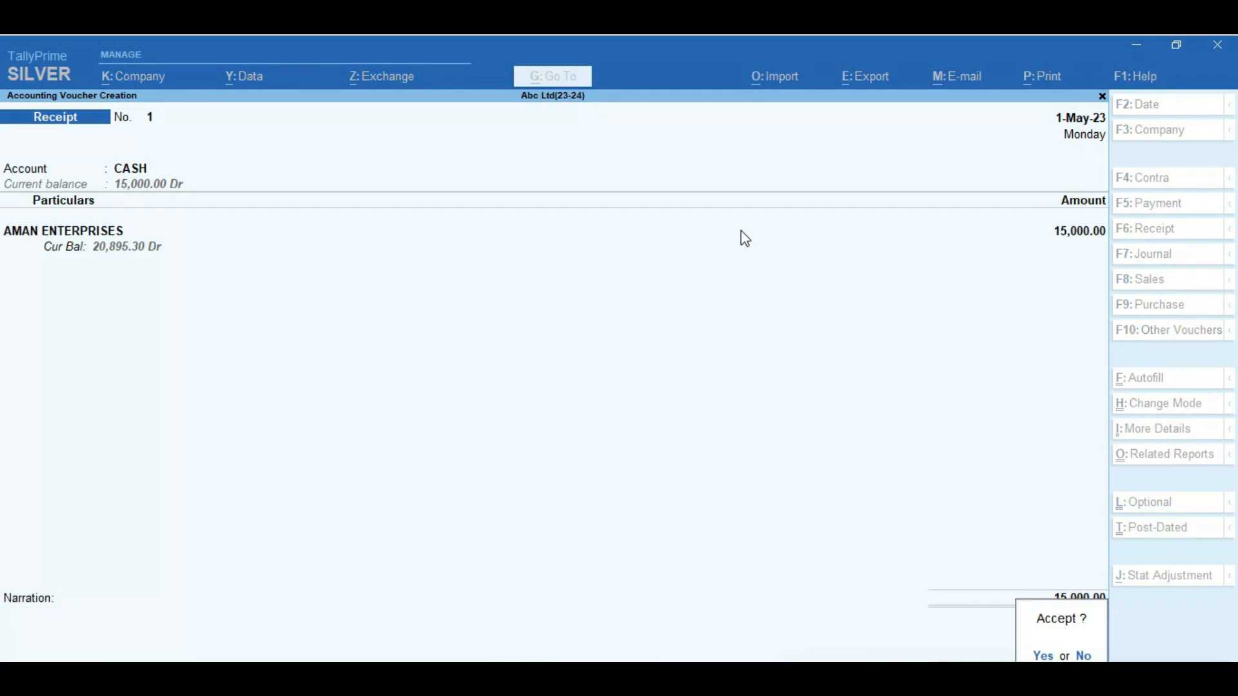
pyautogui.press('Return')
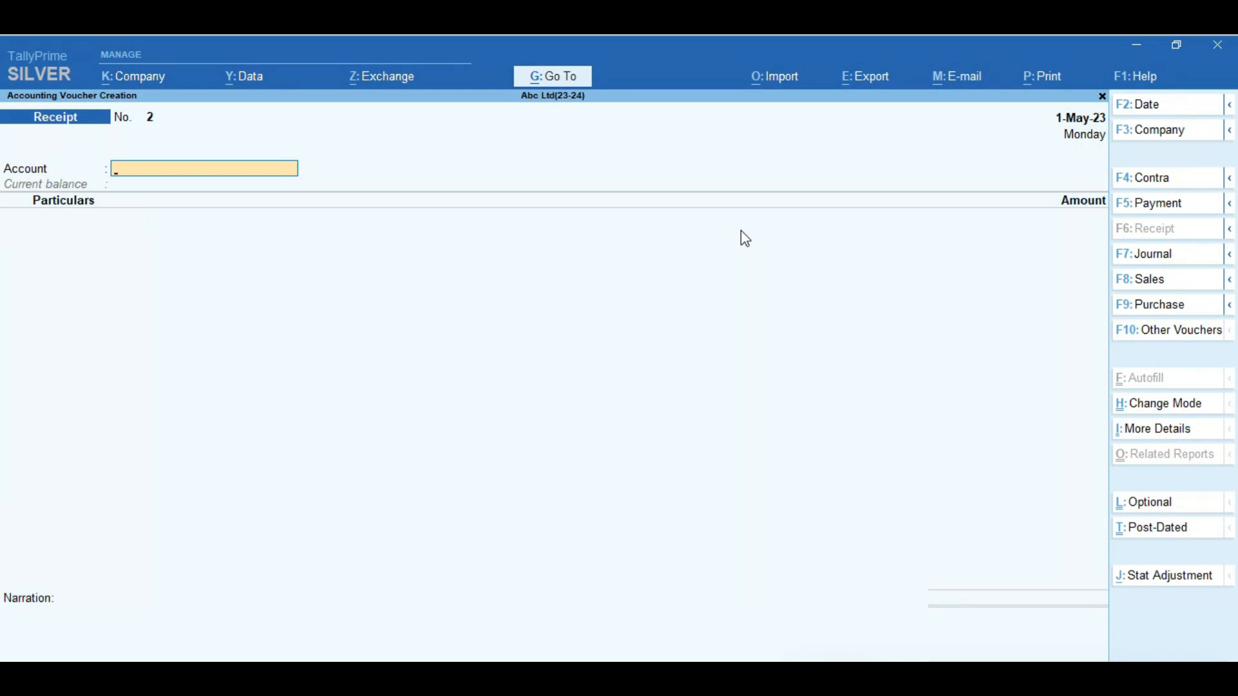
# Switch the new Receipt voucher's entry mode to Double Entry
pyautogui.hotkey('ctrl', 'h')
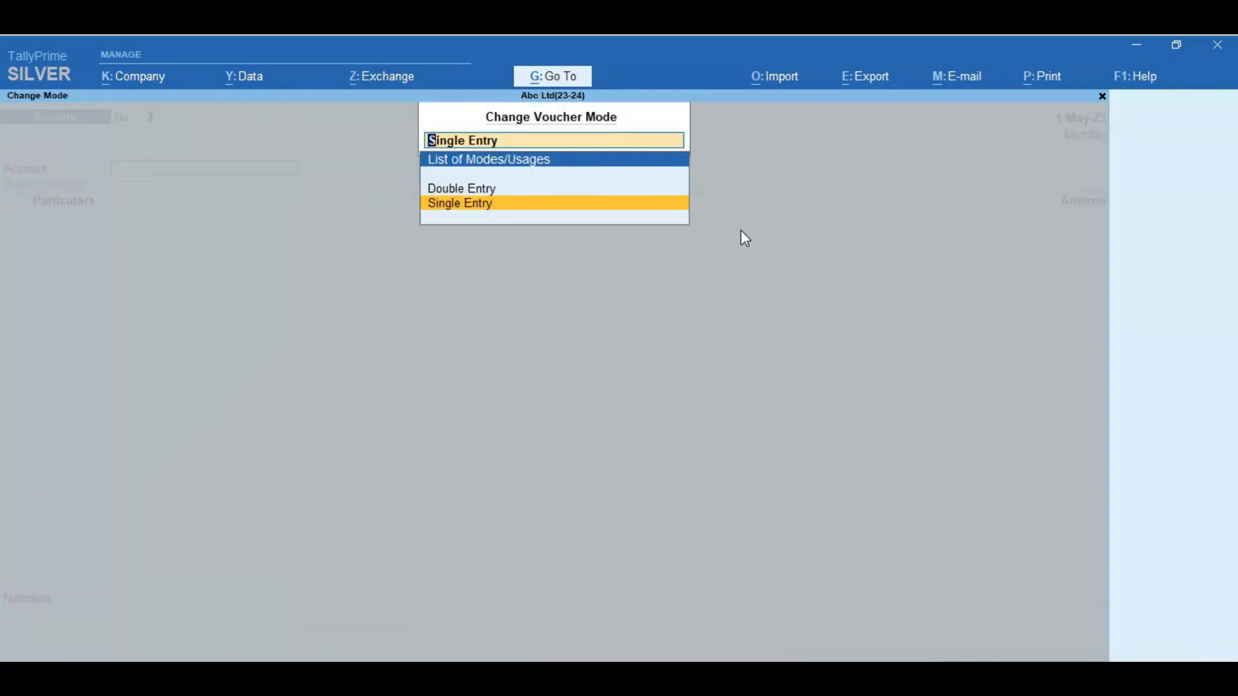
pyautogui.press('Up')
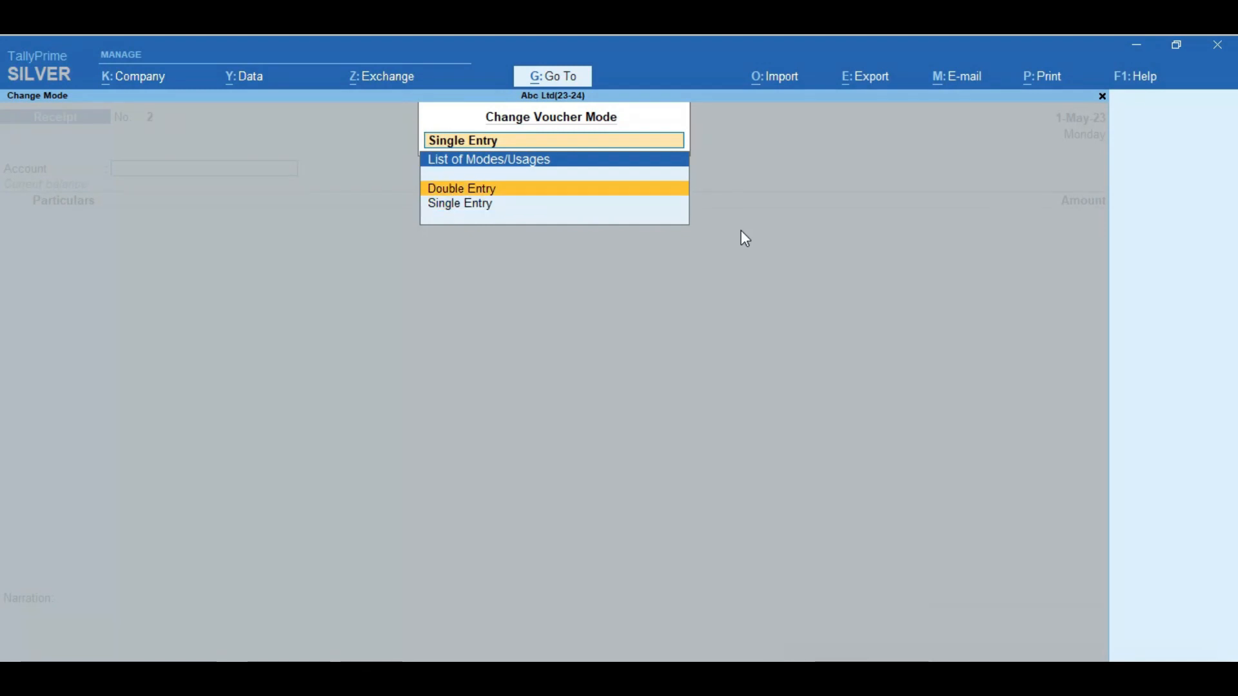
pyautogui.press('Return')
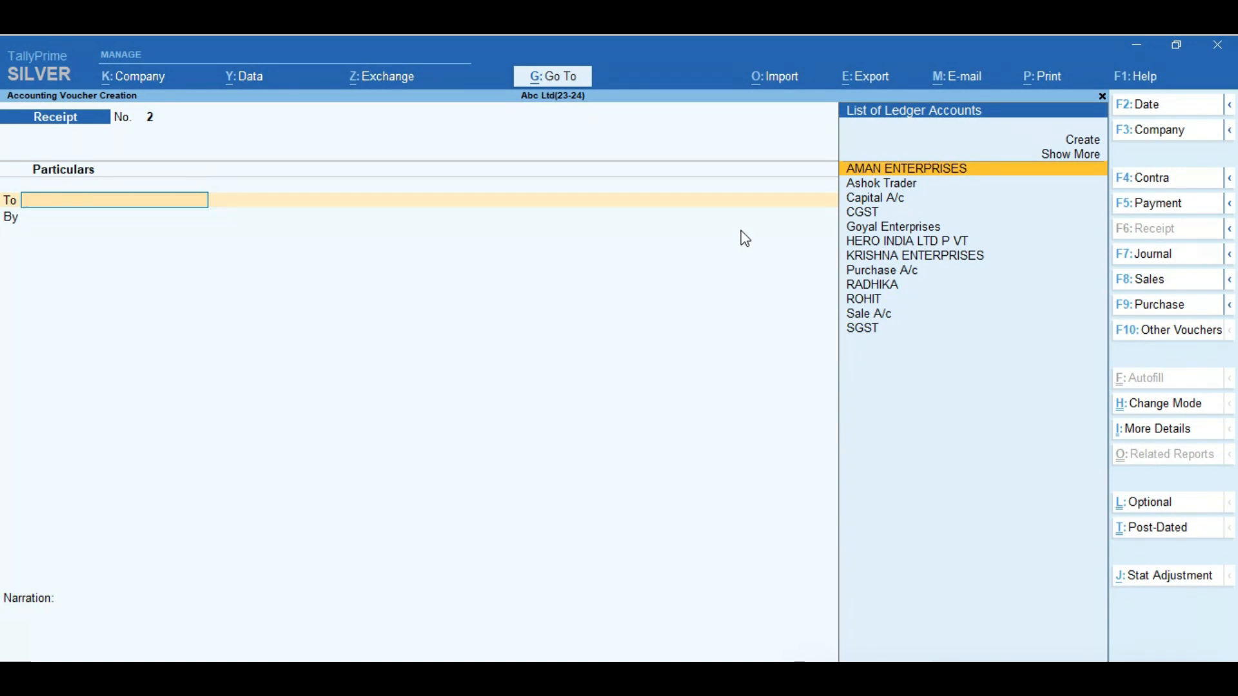
# Configure voucher entry to use Cr/Dr instead of To/By, keep the other options unchanged, and save the configuration
pyautogui.press('F12')
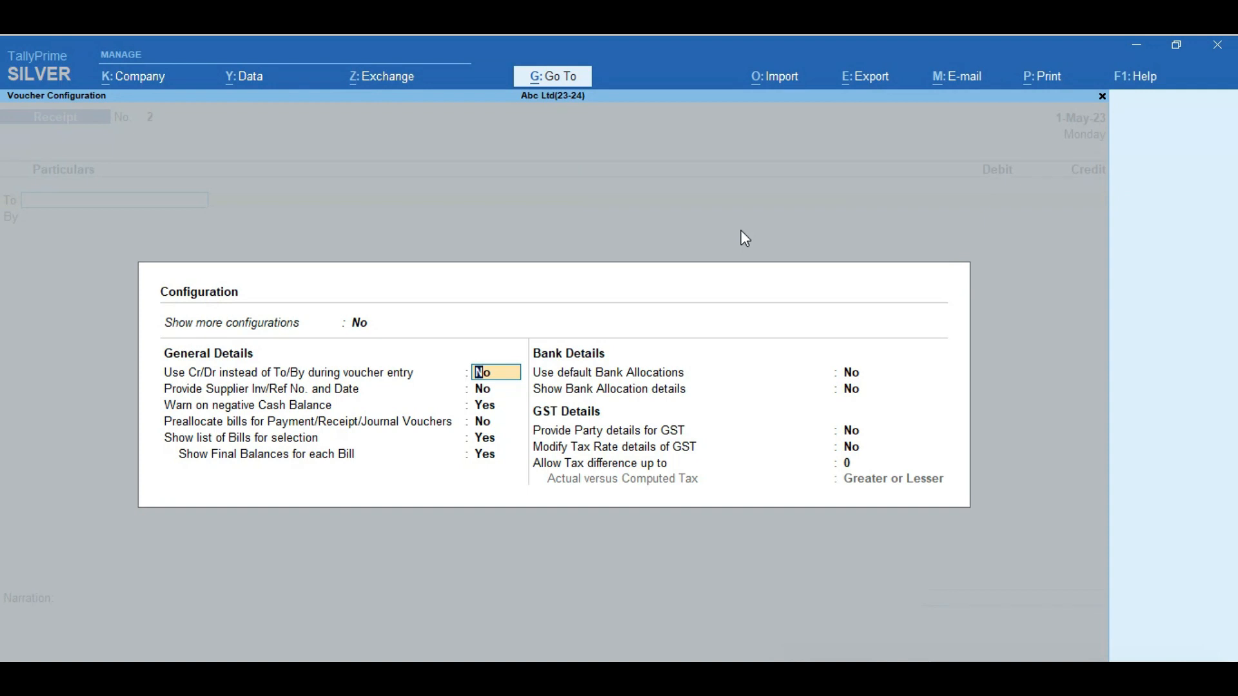
pyautogui.write('y')
pyautogui.press('Return')
pyautogui.press('Return')
pyautogui.press('Return')
pyautogui.press('Return')
pyautogui.press('Return')
pyautogui.press('Return')
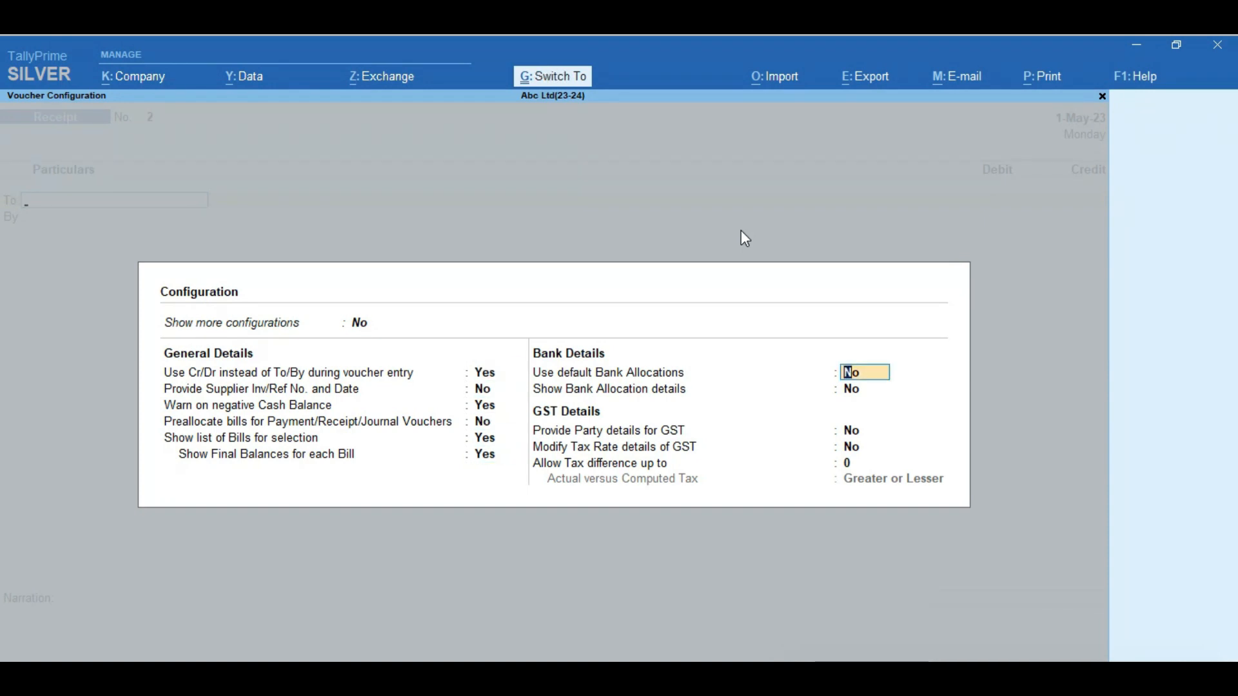
pyautogui.hotkey('ctrl', 'a')
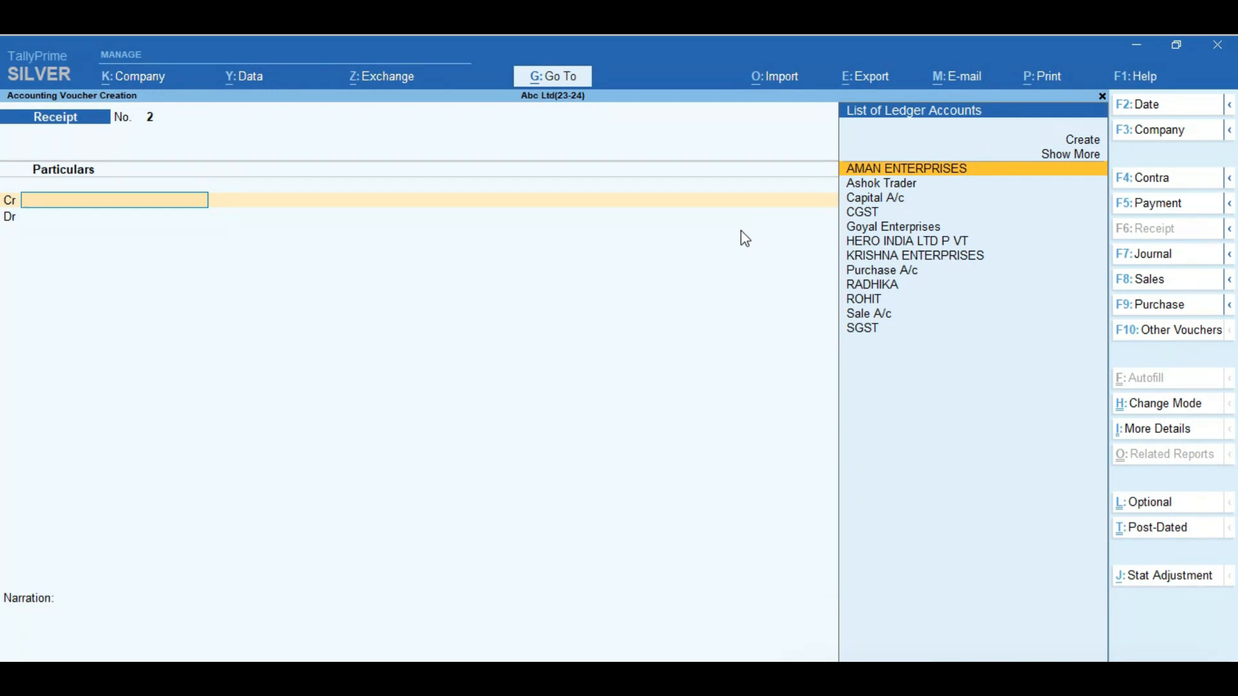
# Check the second receipt in the Word document and credit Goyal Enterprises with 24664 in the TallyPrime voucher
pyautogui.hotkey('alt', 'Tab')
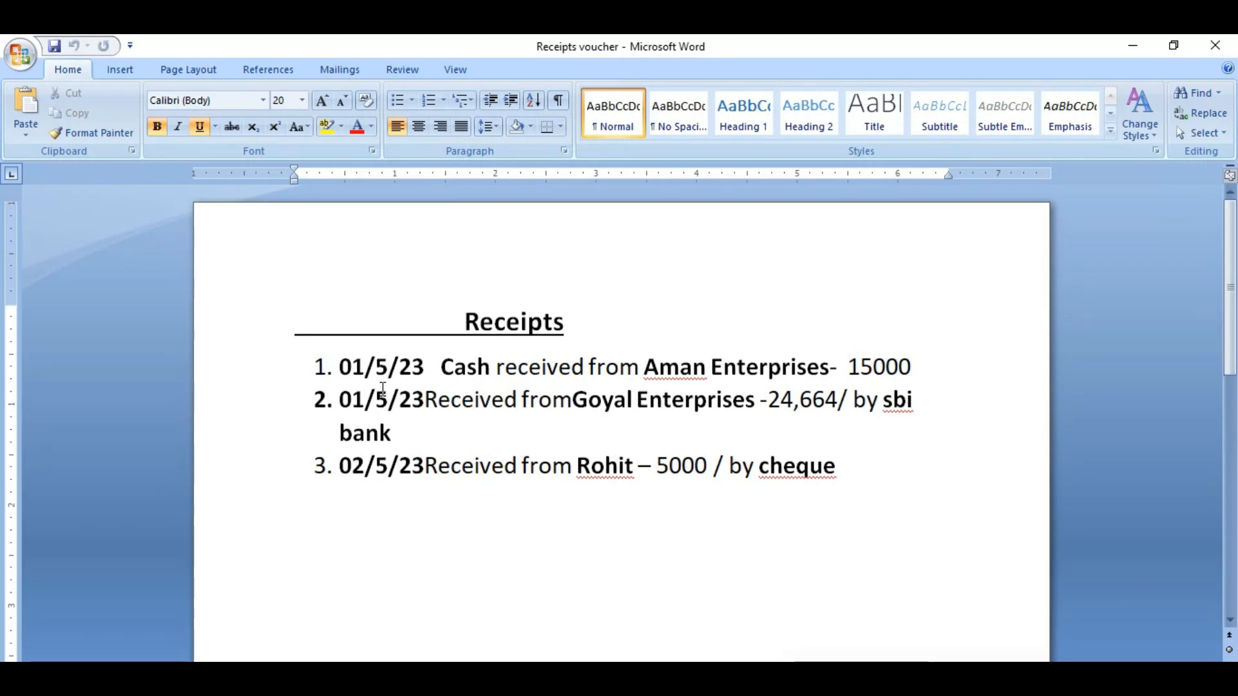
pyautogui.hotkey('alt', 'Tab')
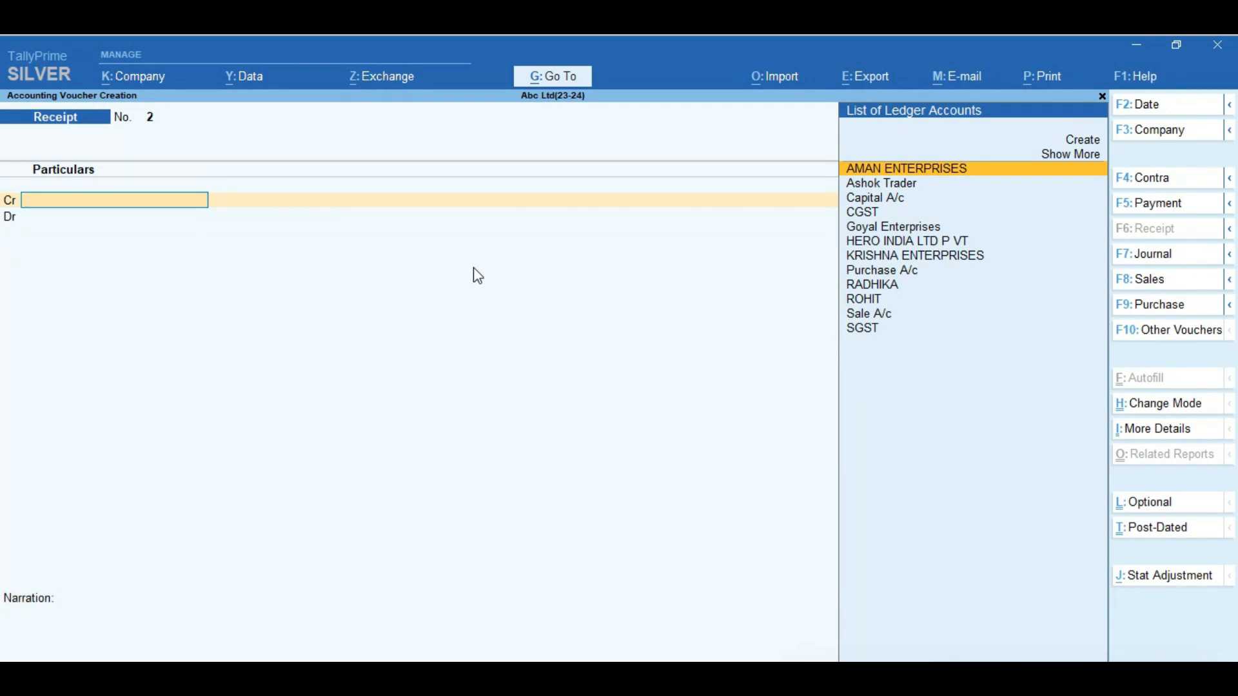
pyautogui.write('Goy')
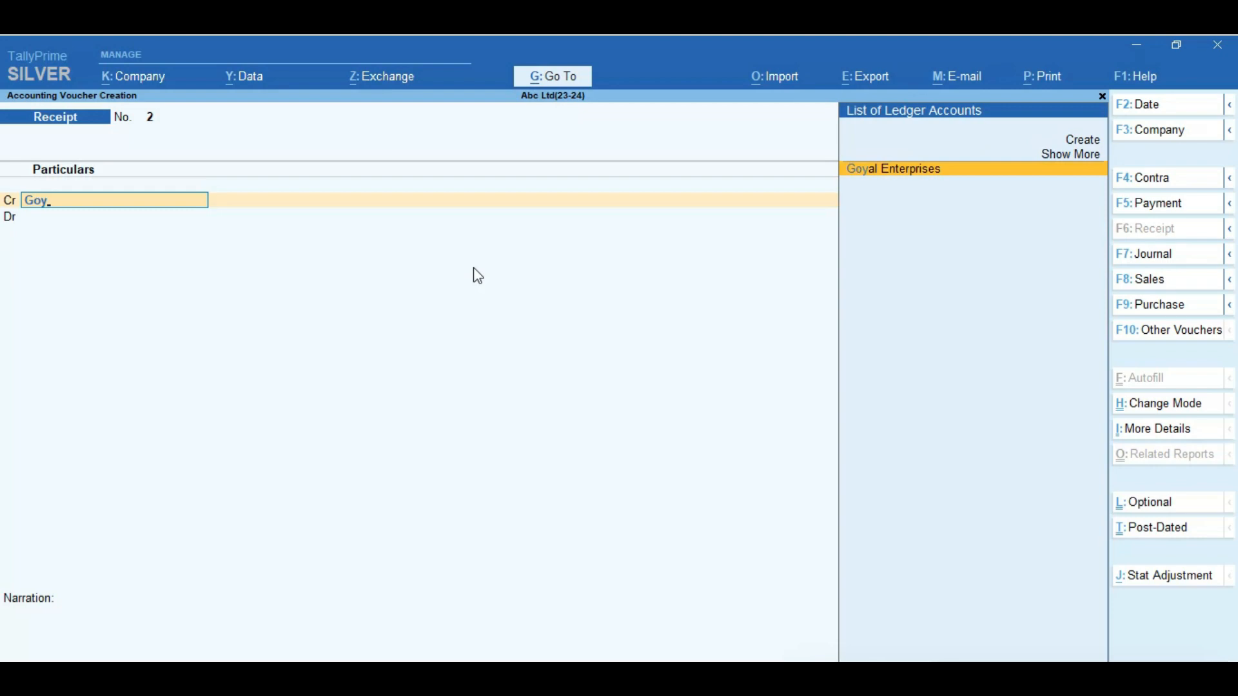
pyautogui.press('Return')
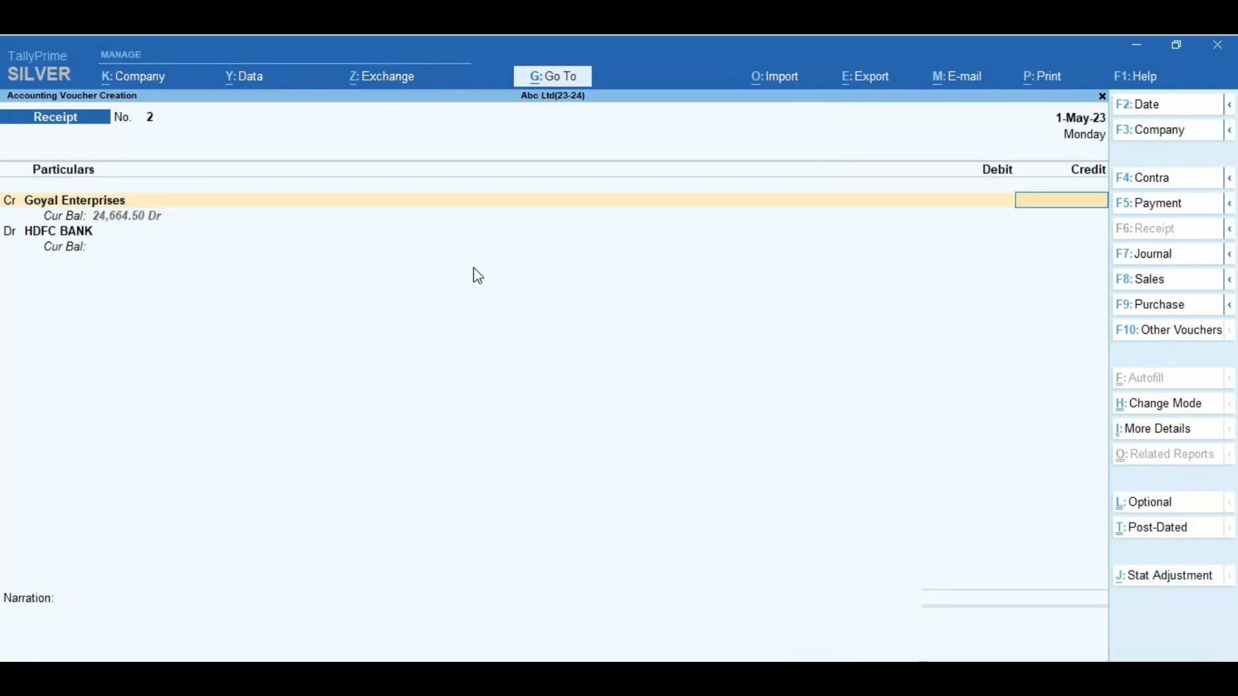
pyautogui.hotkey('alt', 'Tab')
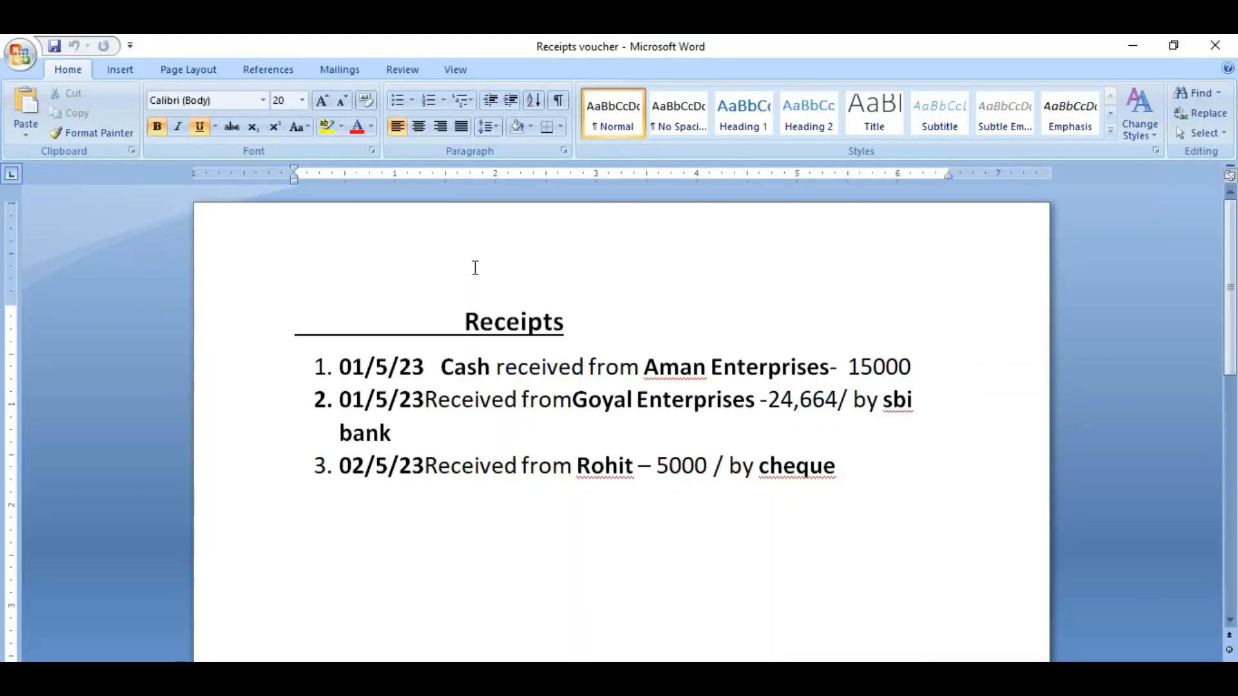
pyautogui.hotkey('alt', 'Tab')
pyautogui.write('24')
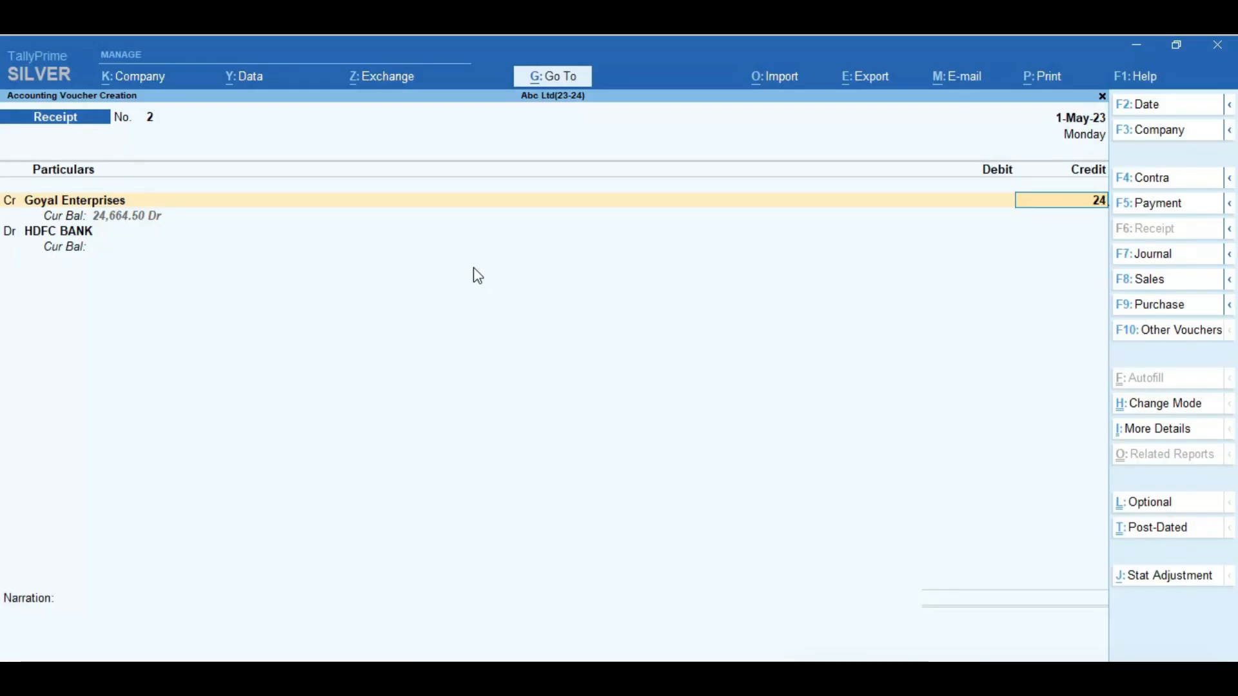
pyautogui.write('664.')
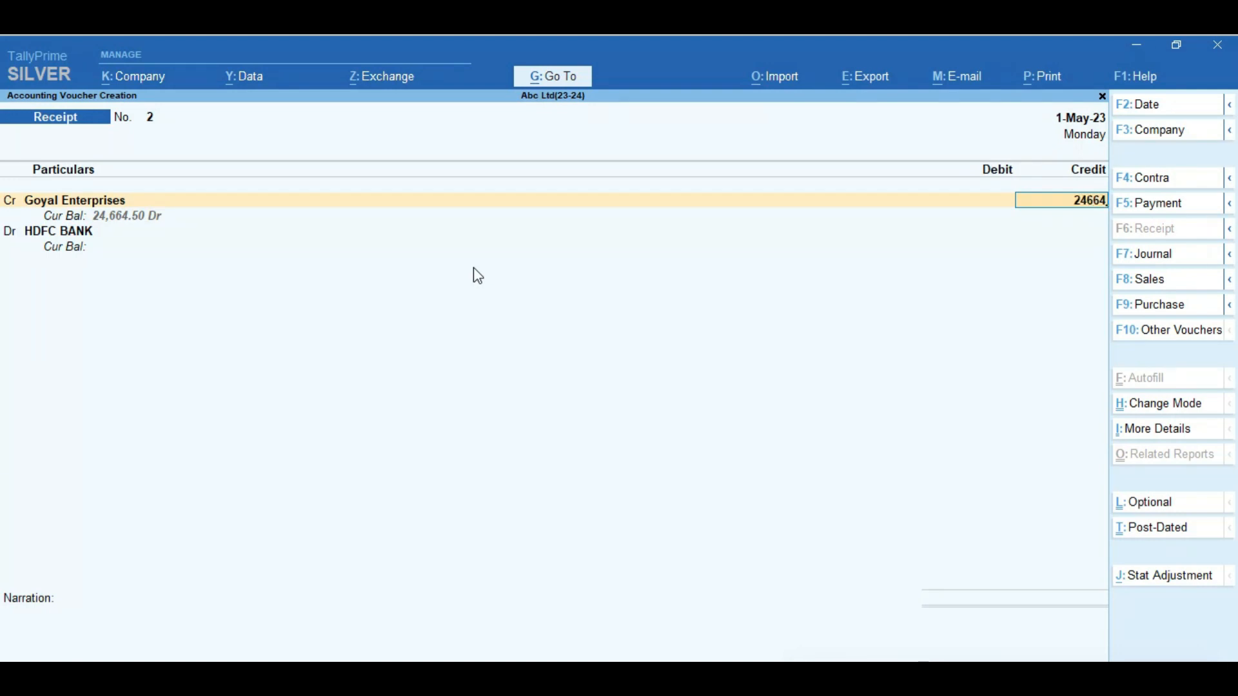
pyautogui.press('Return')
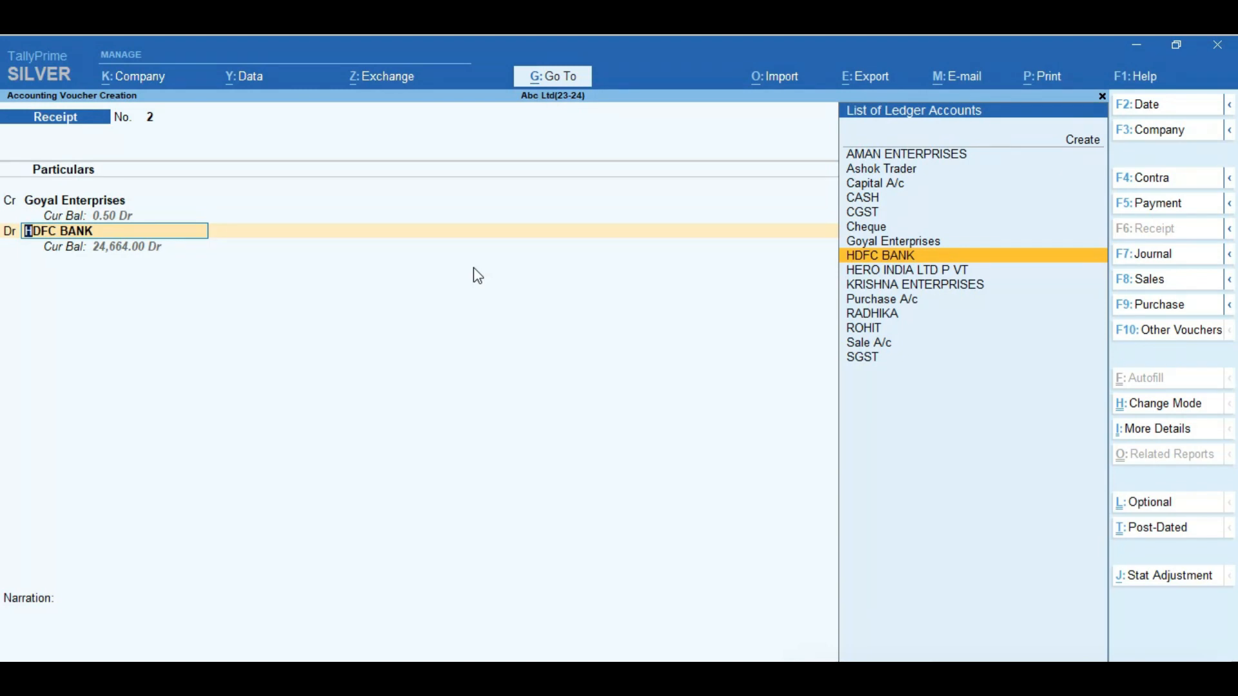
# Debit HDFC BANK with 24,664.00 as Cheque/DD, leaving instrument number, bank name and narration empty, and accept the voucher
pyautogui.press('Return')
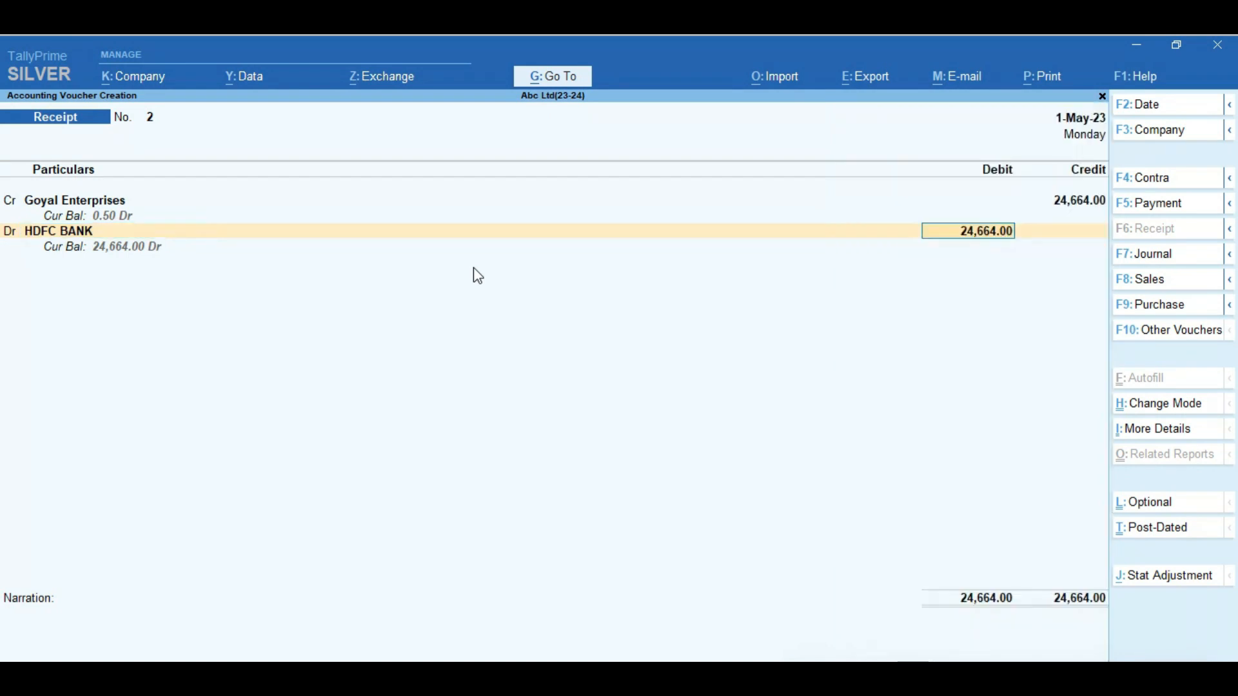
pyautogui.press('Return')
pyautogui.press('Return')
pyautogui.press('Return')
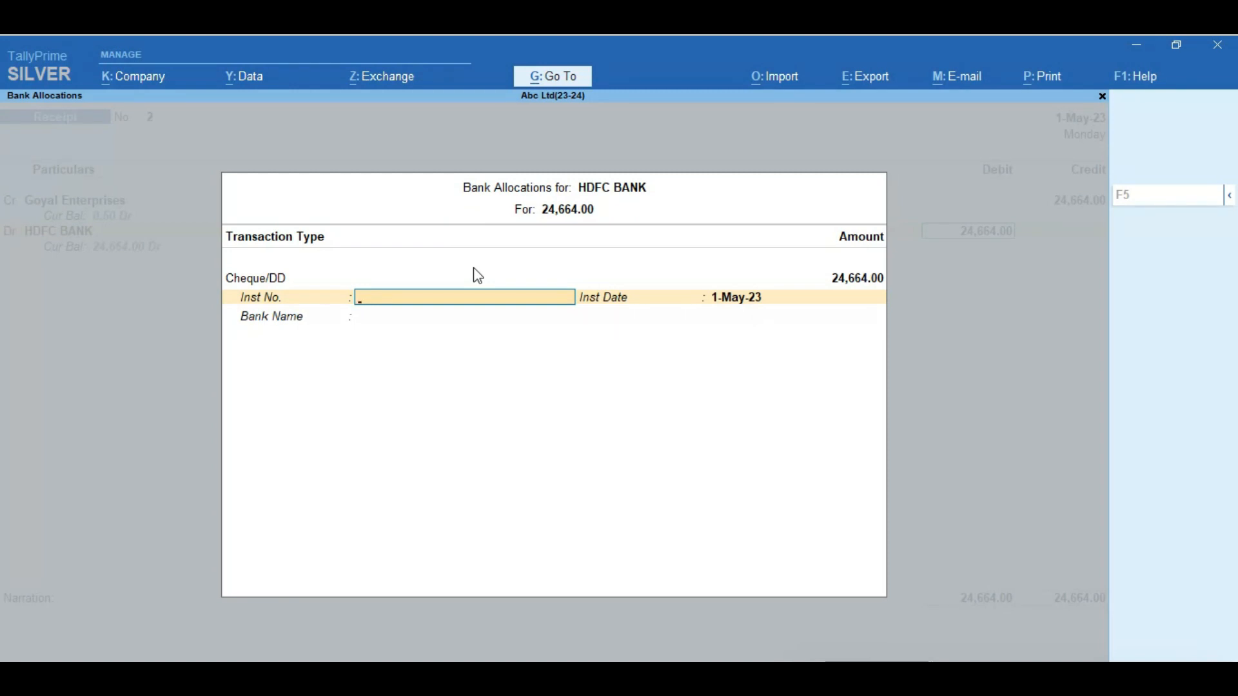
pyautogui.press('Return')
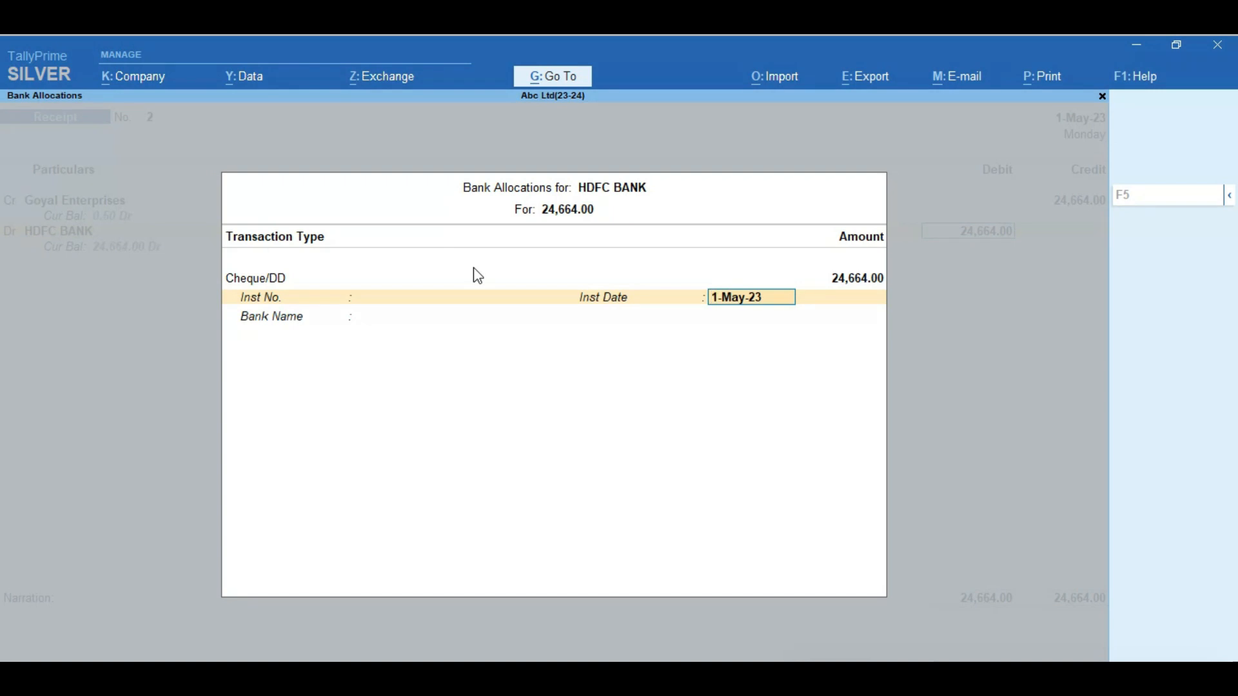
pyautogui.press('Return')
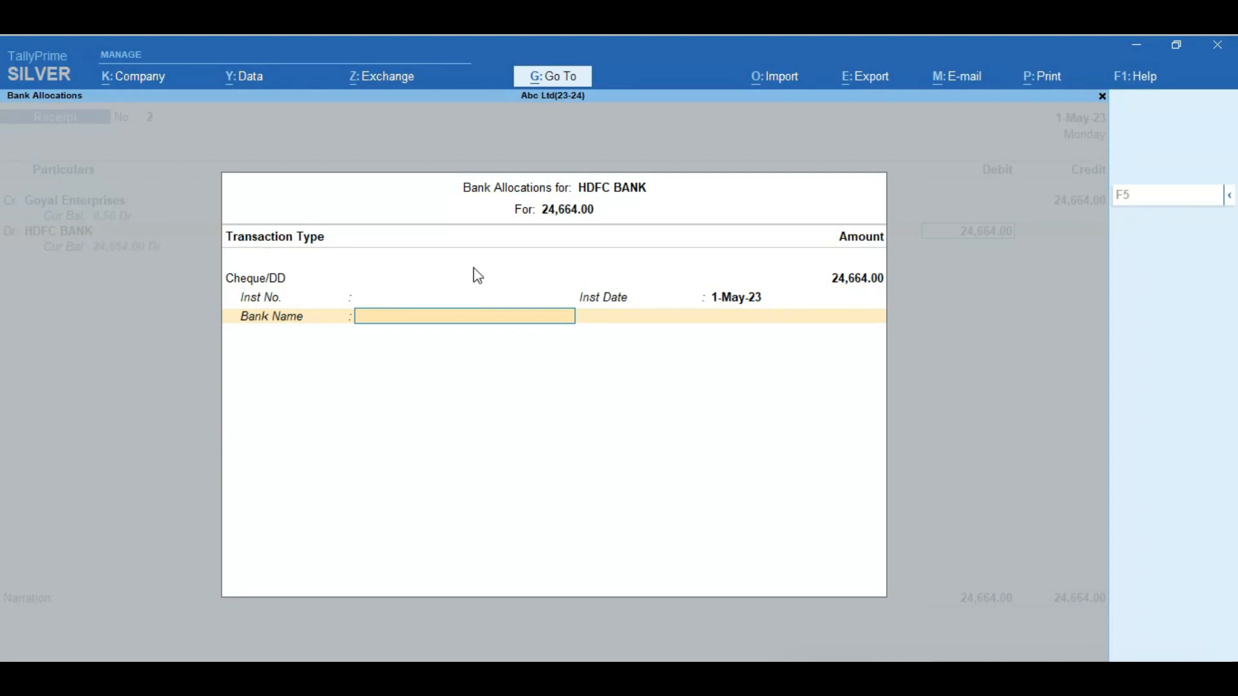
pyautogui.press('Return')
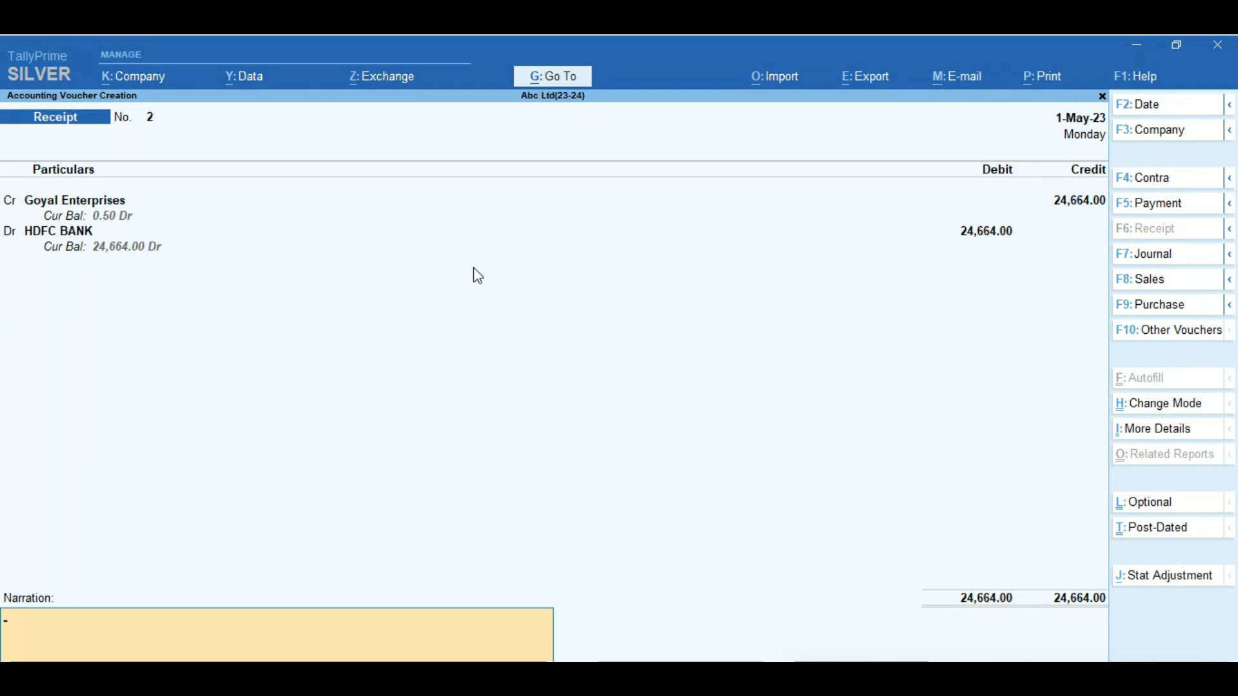
pyautogui.press('Return')
pyautogui.press('Return')
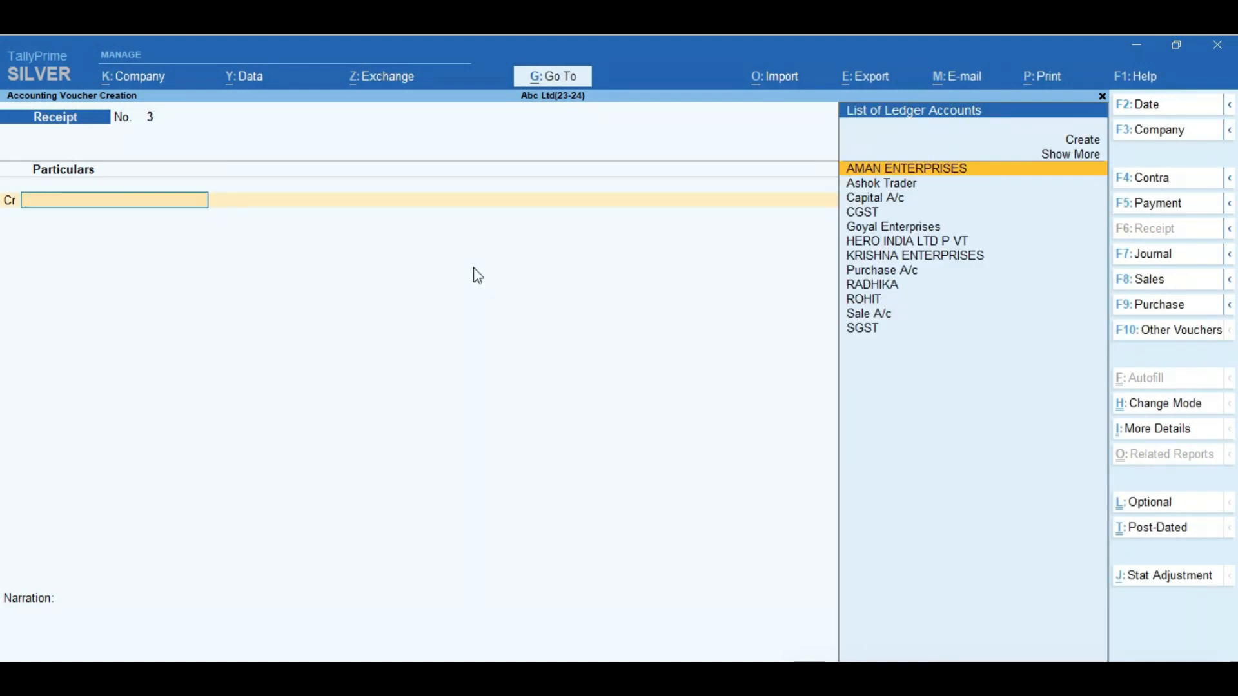
# Check the third receipt in the Word document and set the new Receipt voucher's date to 2-5-2023 in TallyPrime
pyautogui.hotkey('alt', 'Tab')
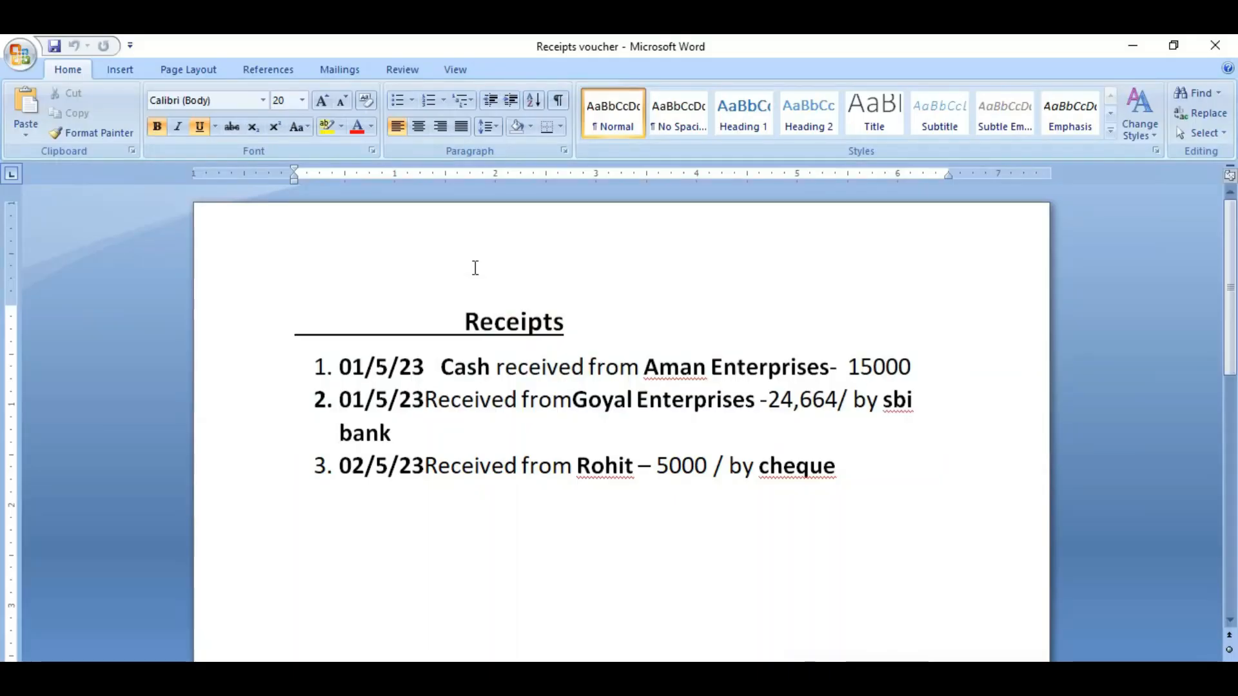
pyautogui.click(472, 266)
pyautogui.moveTo(480, 323); pyautogui.dragTo(381, 590)
pyautogui.click(380, 590)
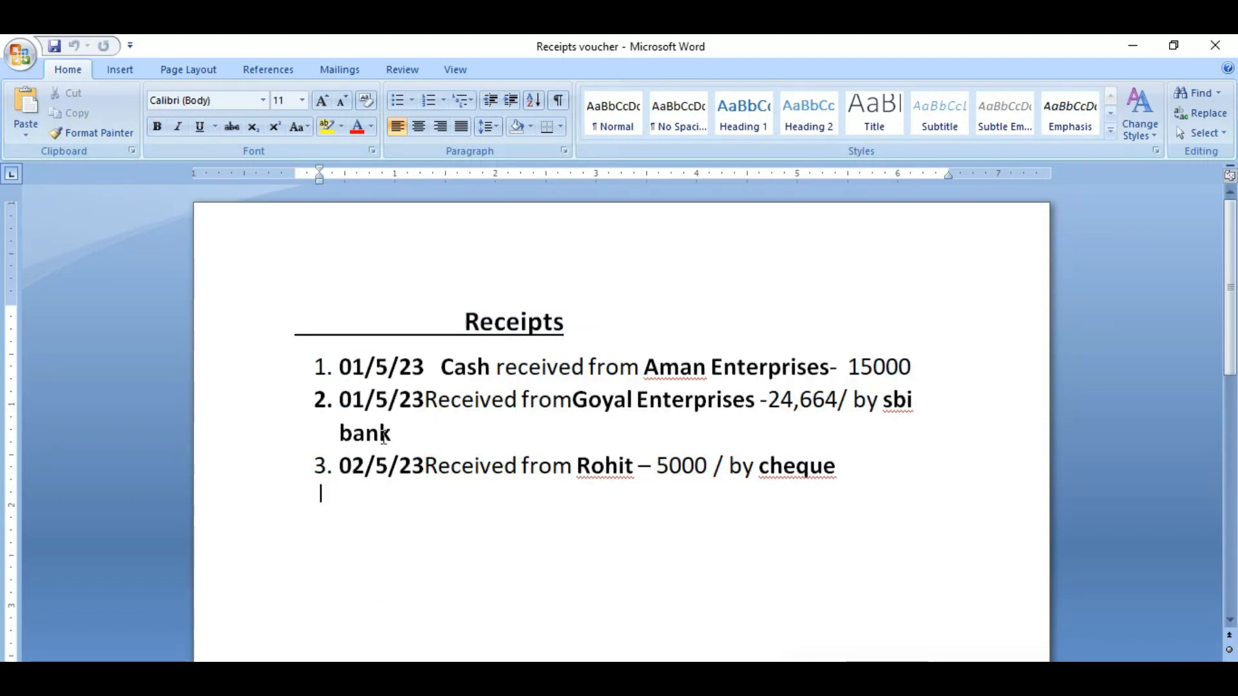
pyautogui.hotkey('alt', 'Tab')
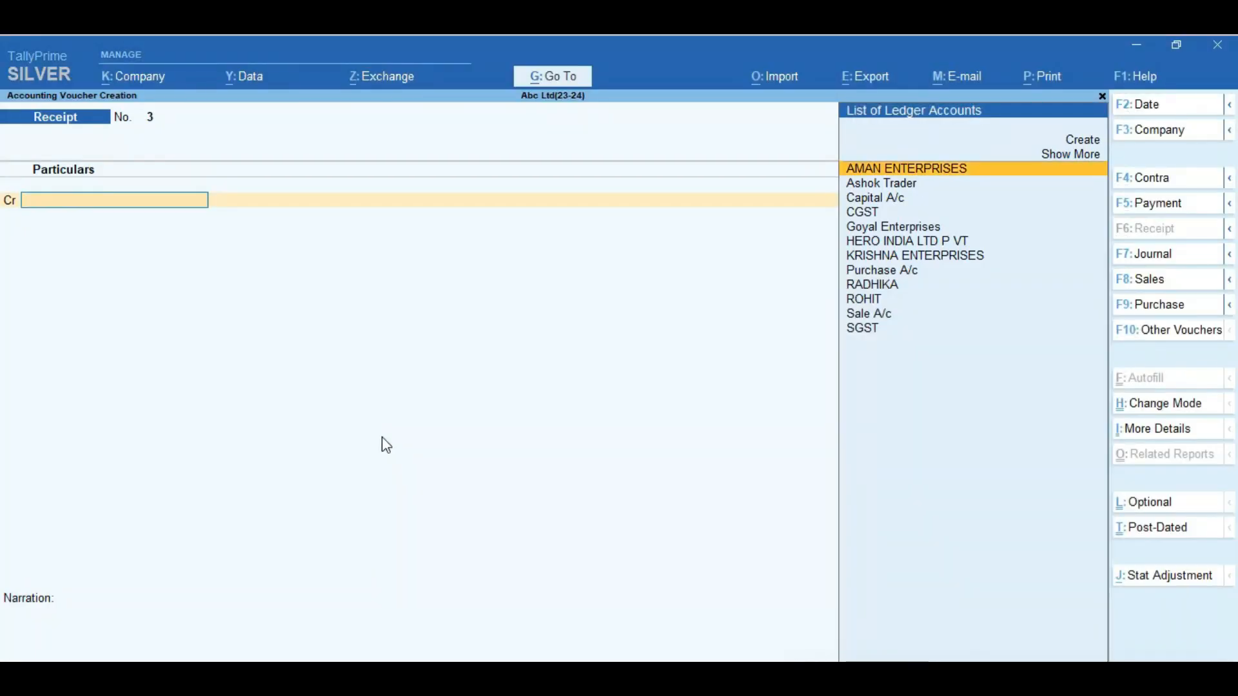
pyautogui.press('F2')
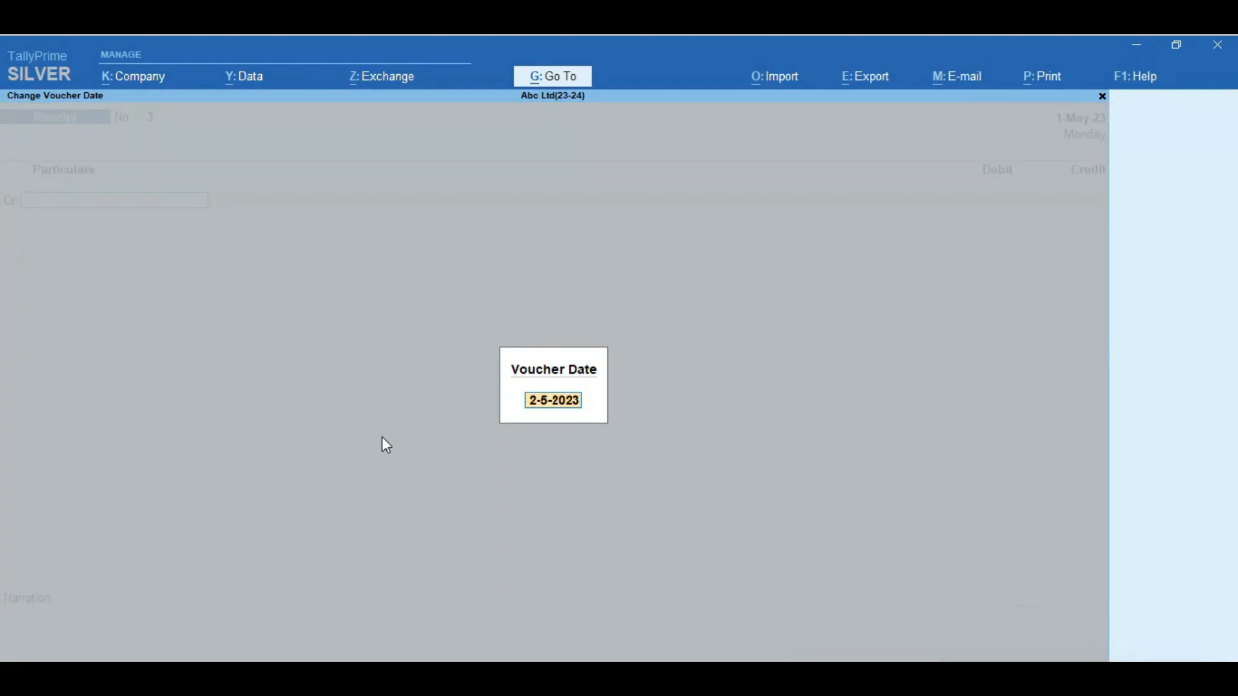
pyautogui.press('Return')
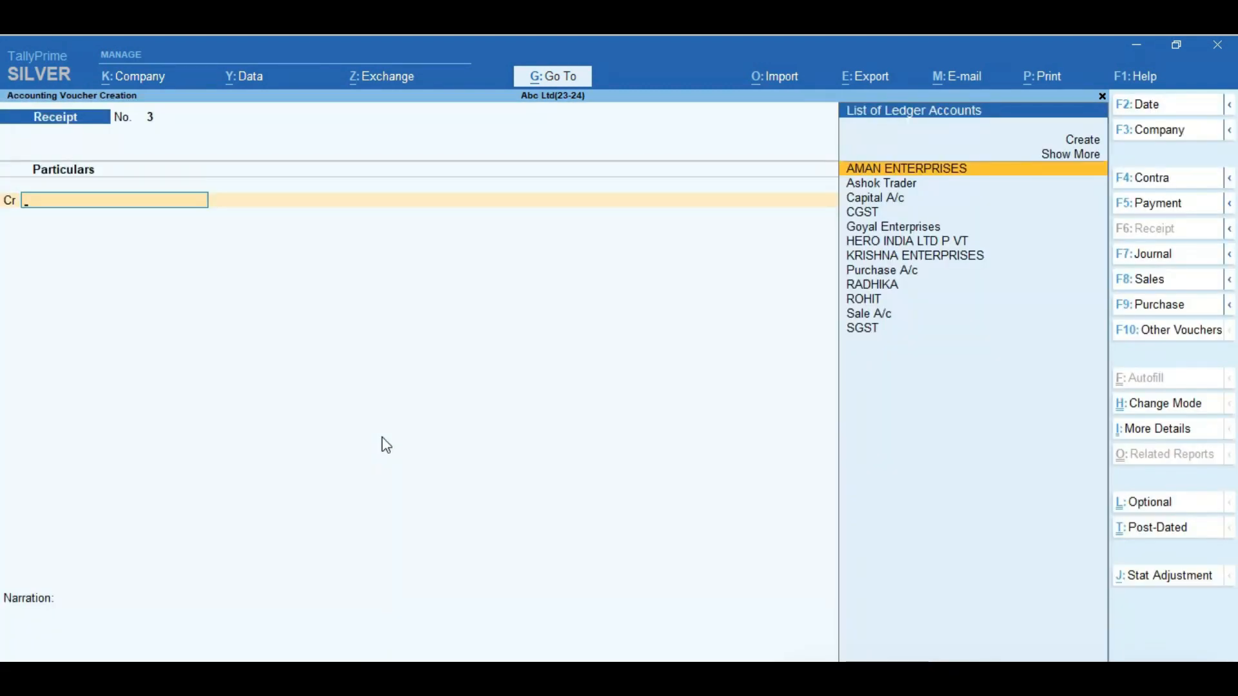
# Recheck the third receipt in Word and credit the payer's ledger with 5000 in the TallyPrime voucher
pyautogui.press('alt')
pyautogui.hotkey('alt', 'Tab')
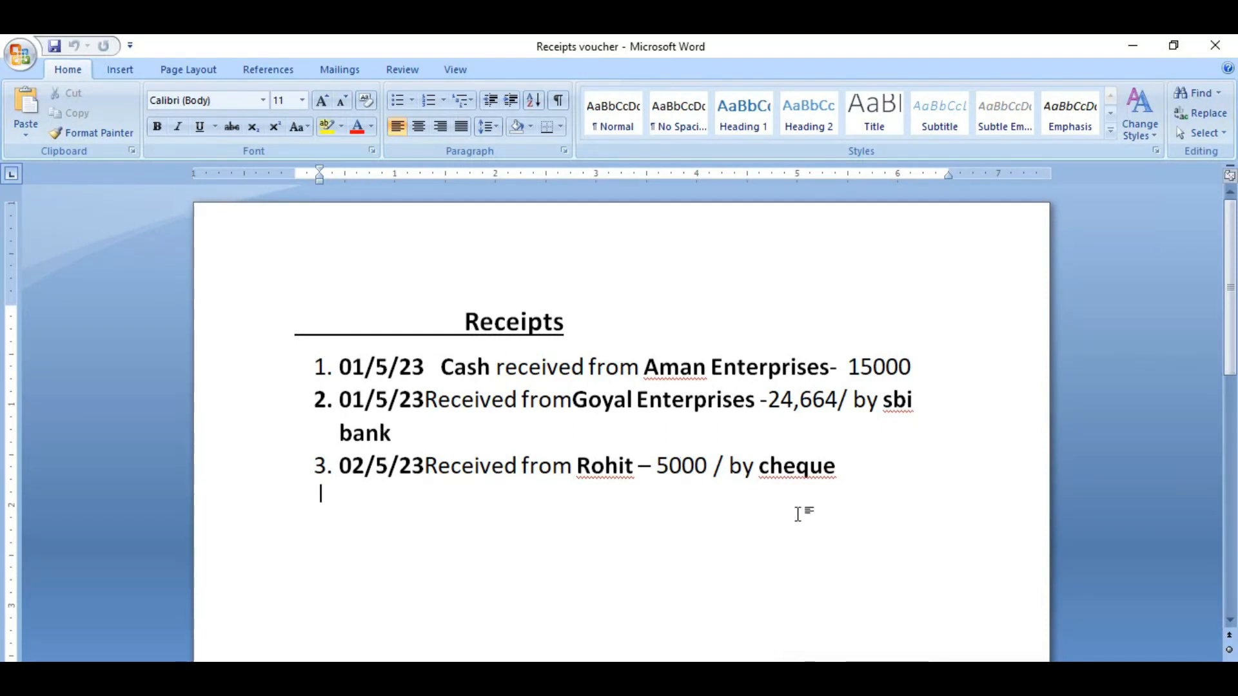
pyautogui.hotkey('alt', 'Tab')
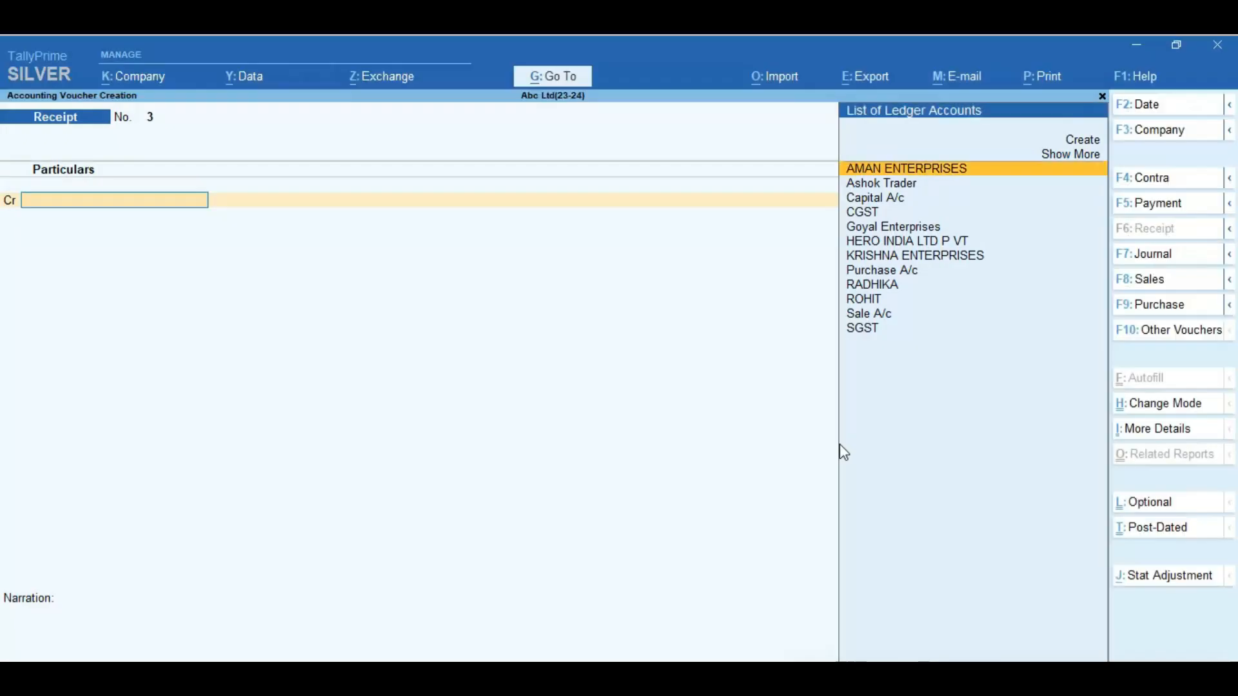
pyautogui.write('Roh')
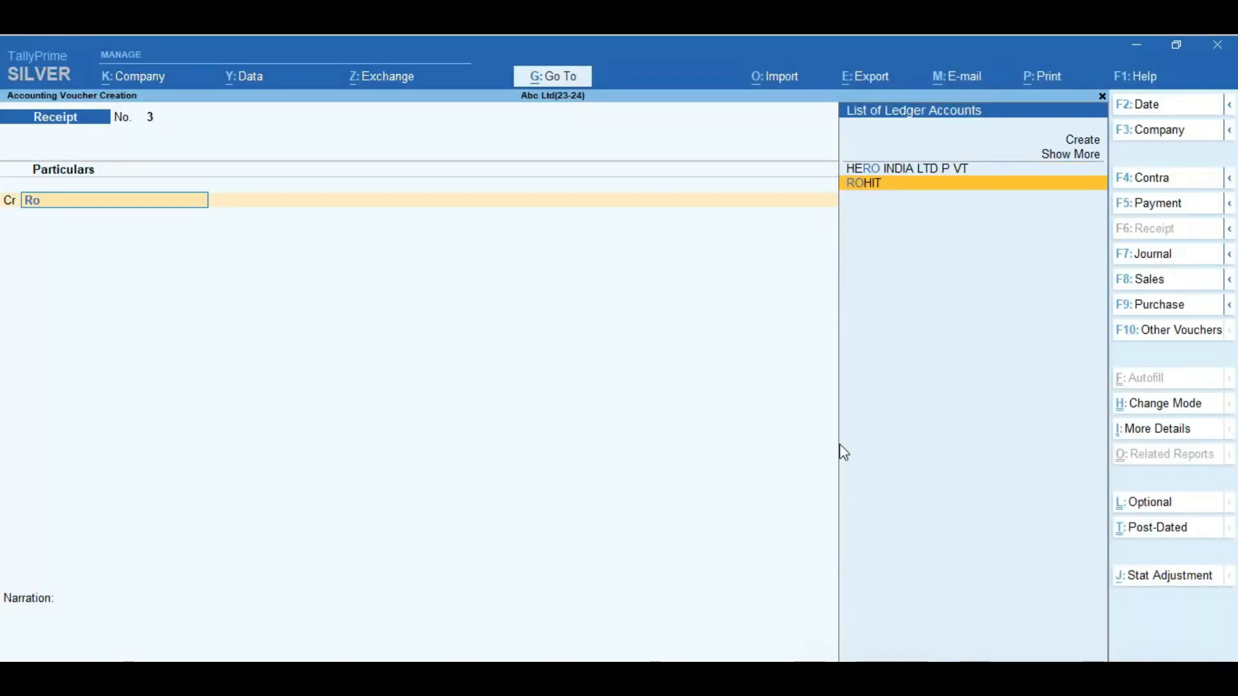
pyautogui.press('Return')
pyautogui.write('5000')
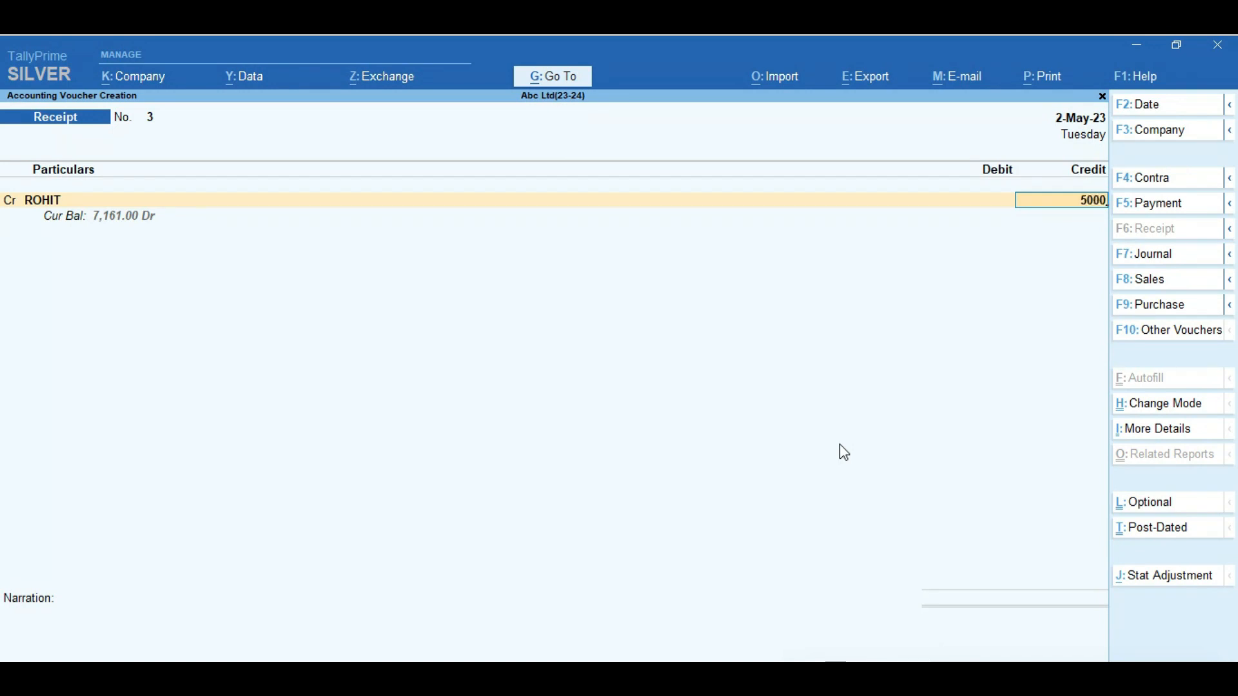
pyautogui.press('Return')
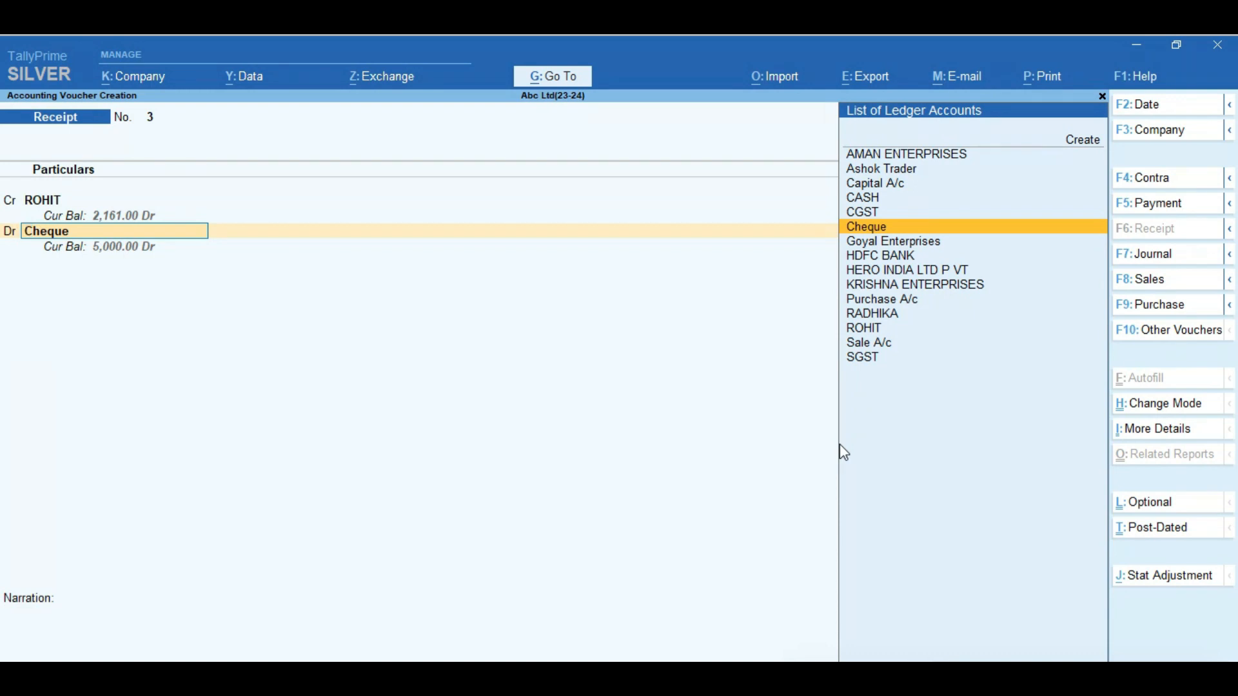
# Debit the Cheque ledger with 5,000.00 as Cheque/DD, using instrument number 467863, date 2-May-23 and no bank name
pyautogui.press('Return')
pyautogui.press('Return')
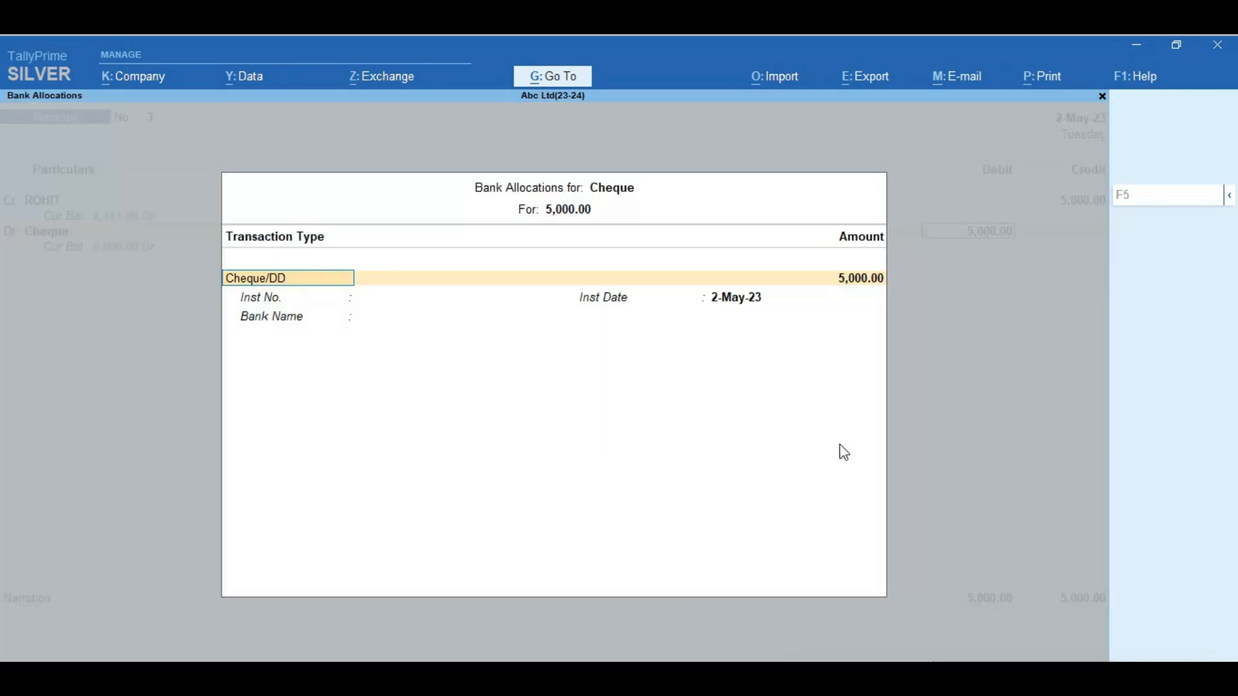
pyautogui.press('Return')
pyautogui.press('Return')
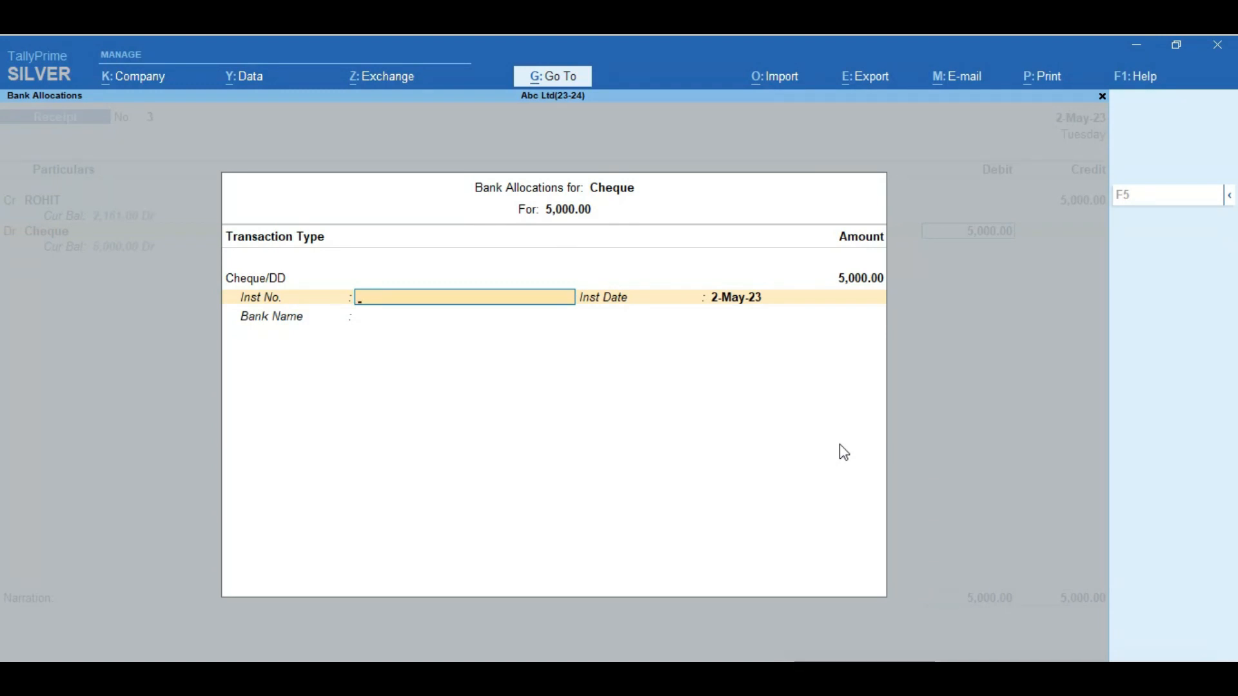
pyautogui.write('467863')
pyautogui.press('Return')
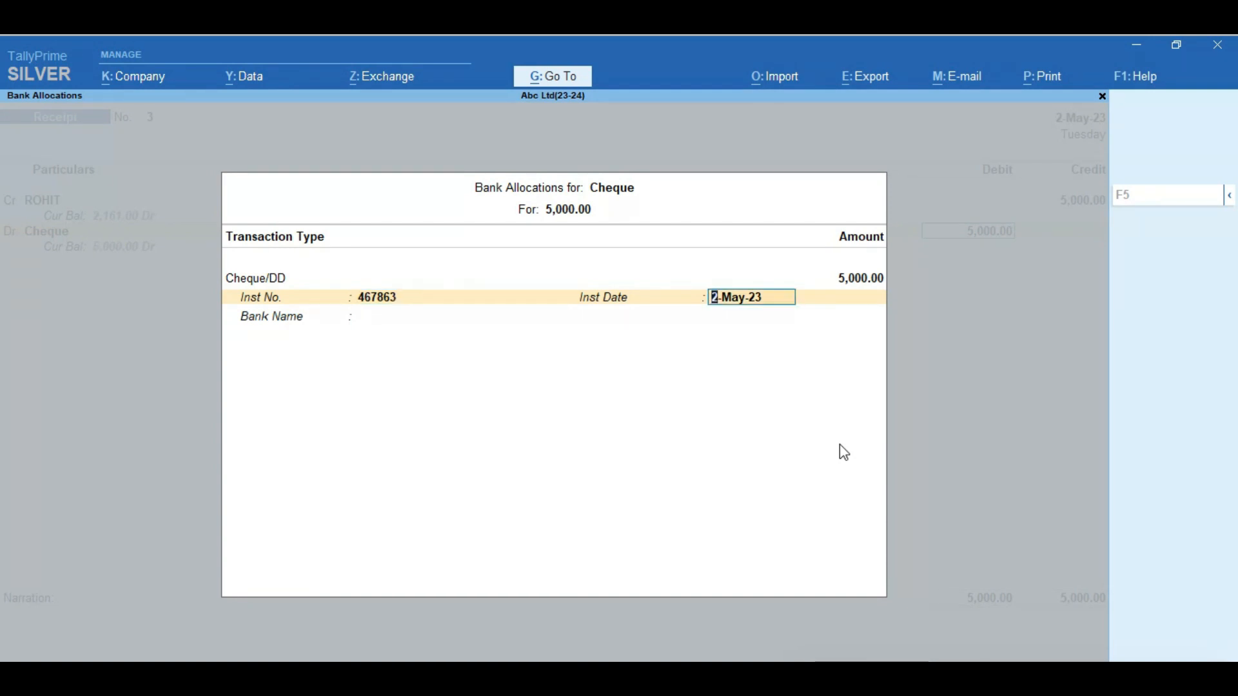
pyautogui.press('Return')
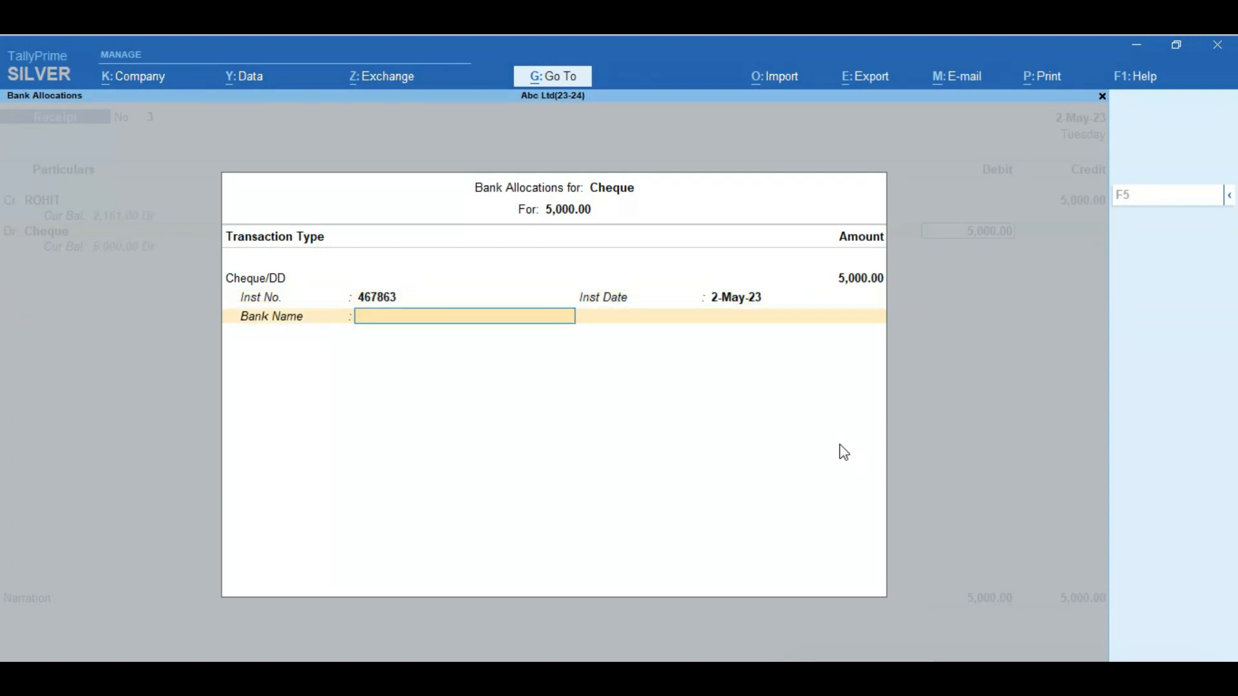
pyautogui.press('Return')
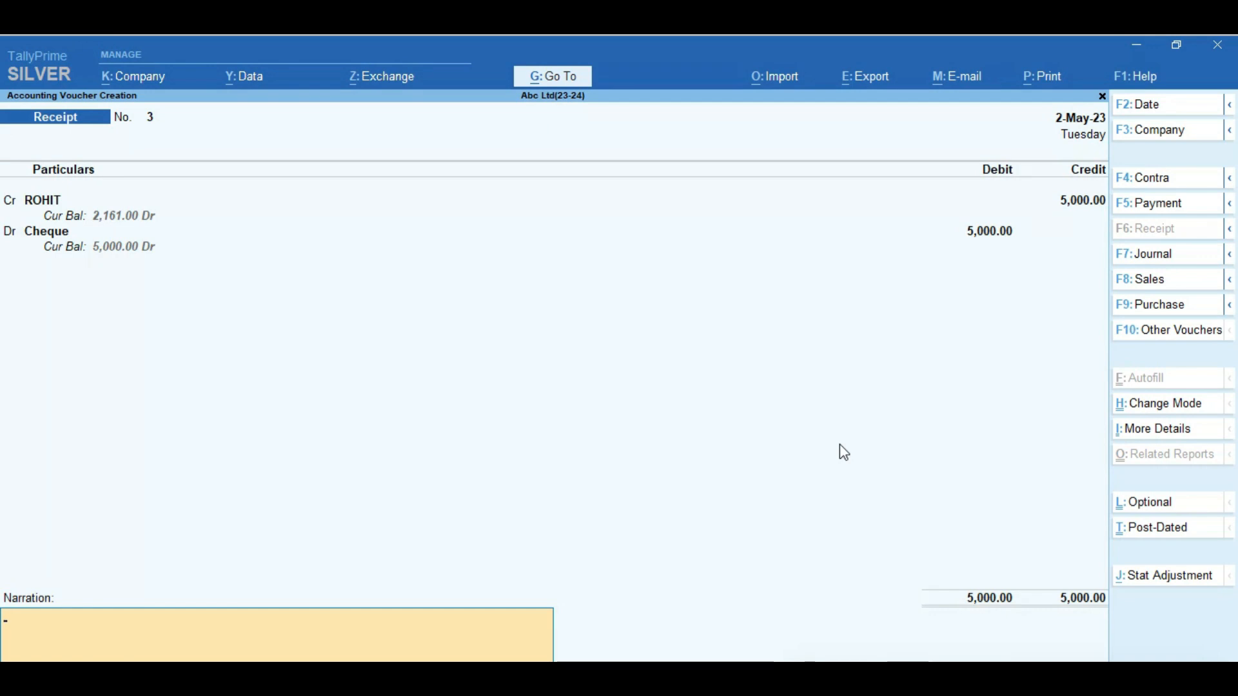
# Accept the 5,000.00 Receipt voucher with an empty narration and leave voucher creation for the Gateway of Tally
pyautogui.press('Return')
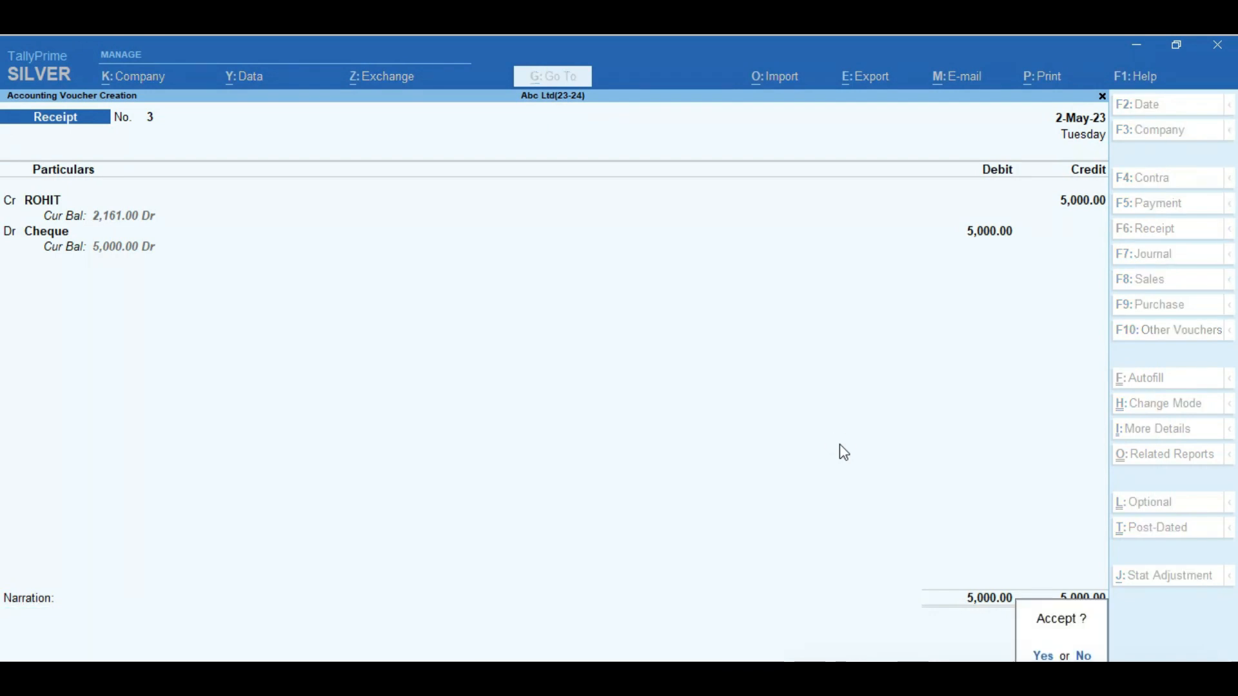
pyautogui.press('Return')
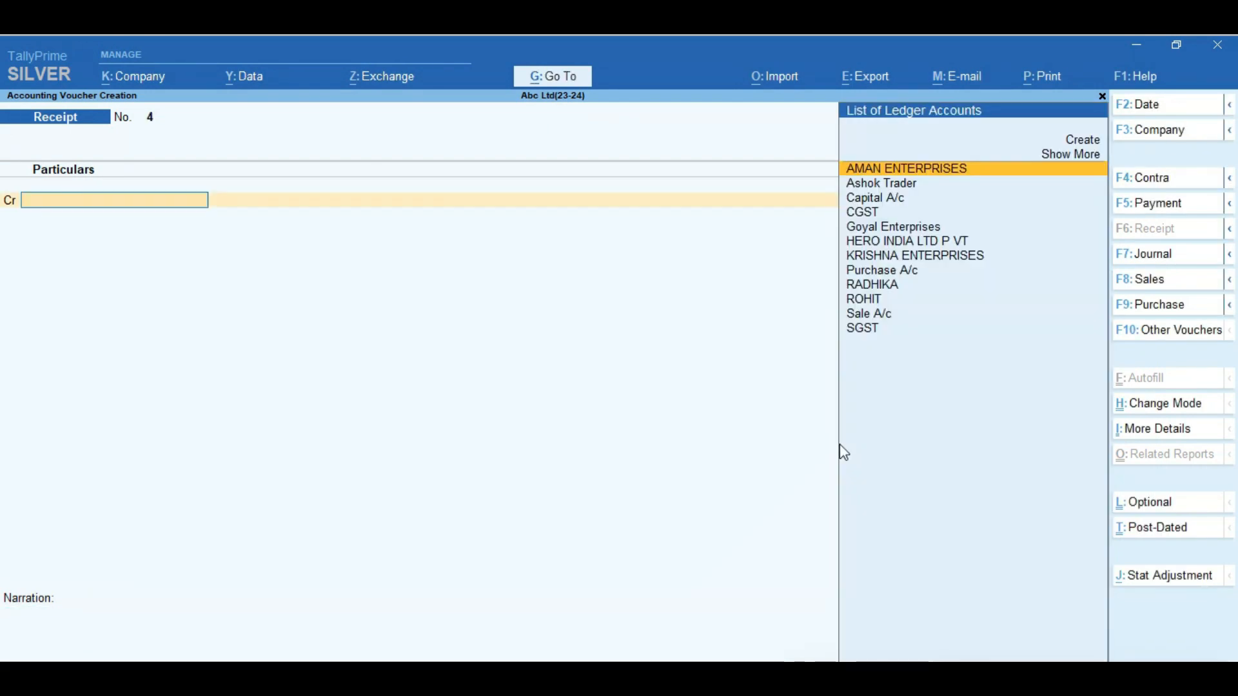
pyautogui.press('Escape')
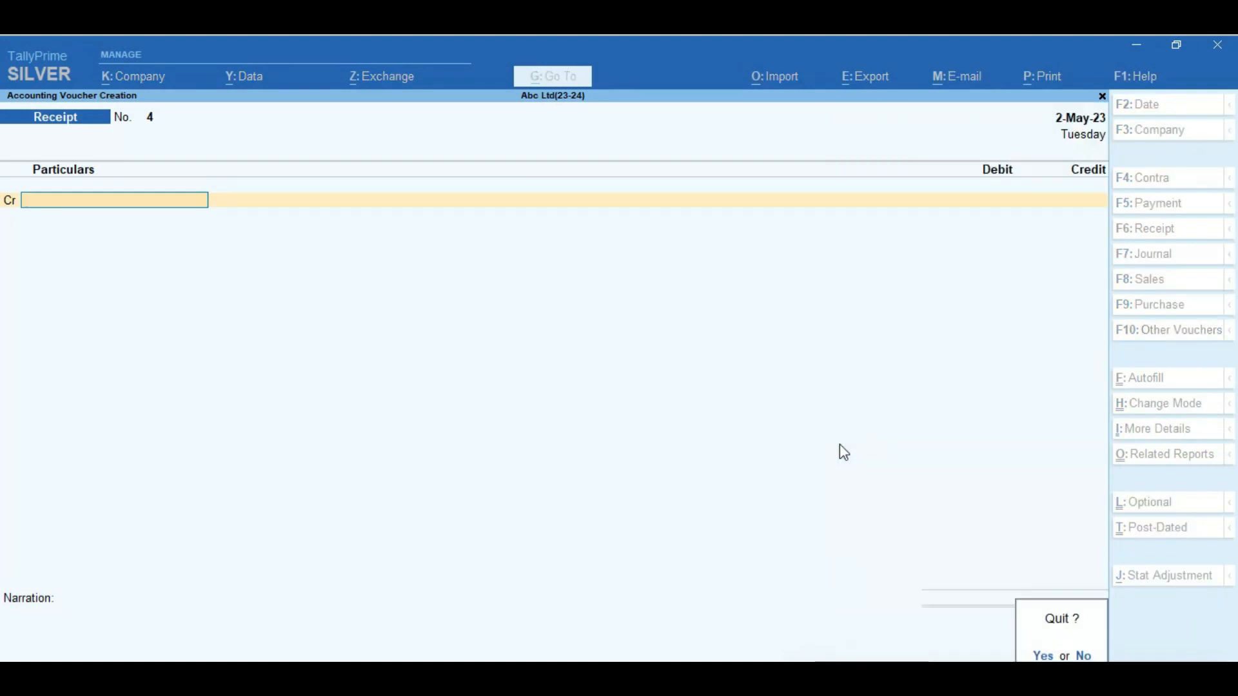
pyautogui.press('y')
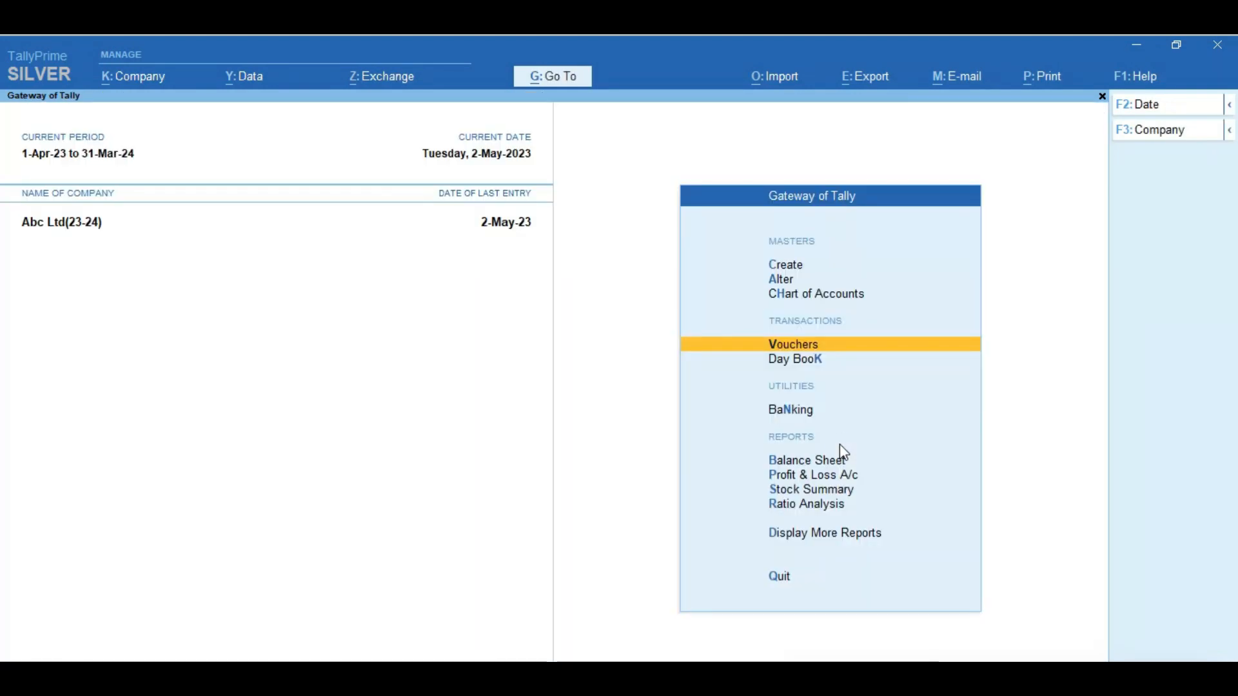
# Examine the Current Assets group summary from the company's Balance Sheet, then return to the Gateway of Tally
pyautogui.press('b')
pyautogui.press('Right')
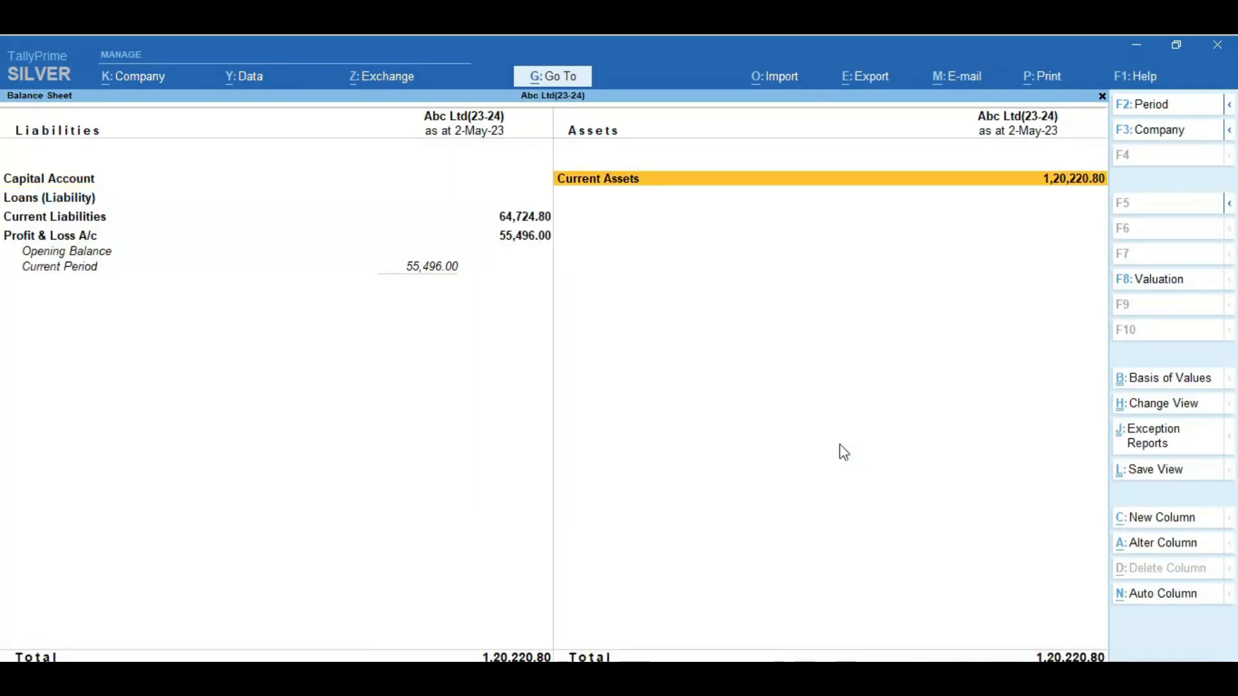
pyautogui.press('Return')
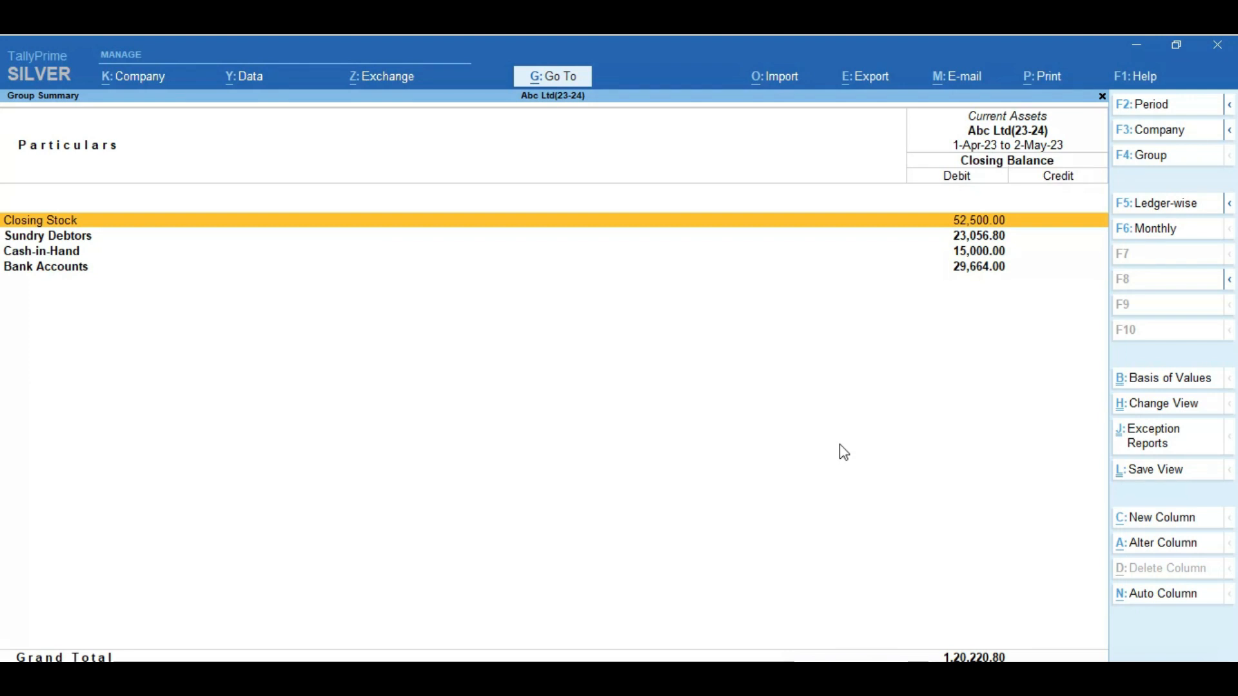
pyautogui.press('Escape')
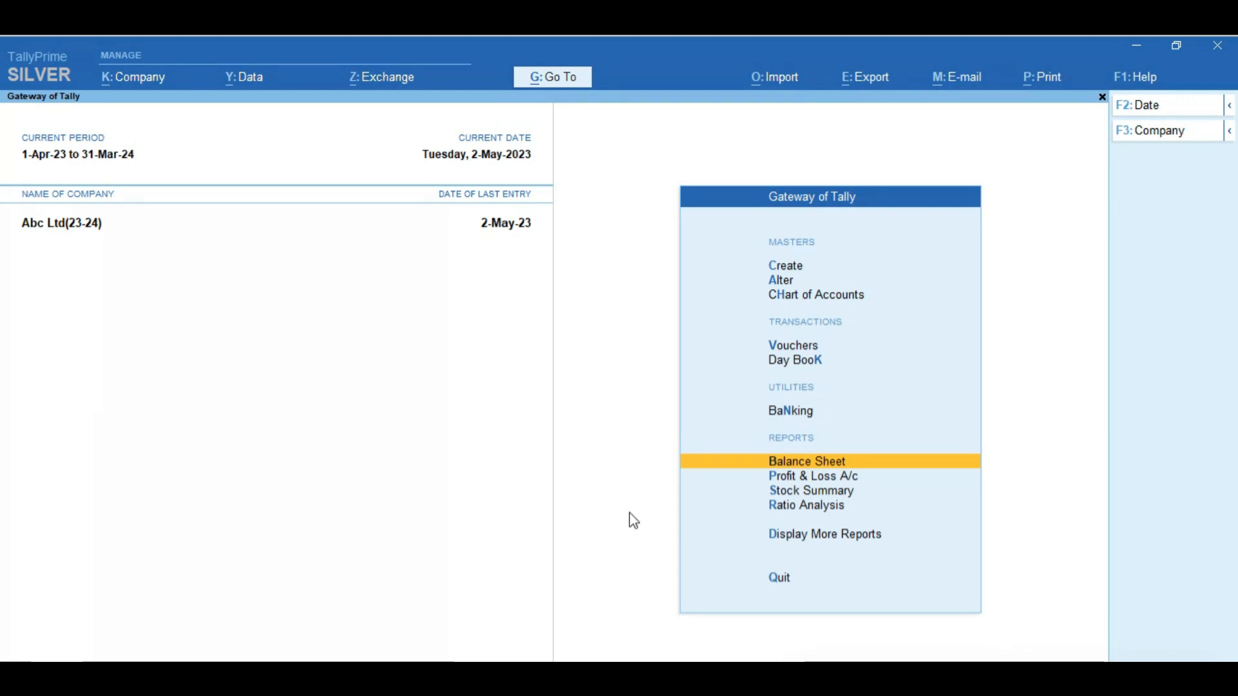
# Drill down from the Balance Sheet's Current Assets through Cash-in-Hand to examine the CASH ledger's May vouchers, and return to the group summary
pyautogui.press('Return')
pyautogui.press('Right')
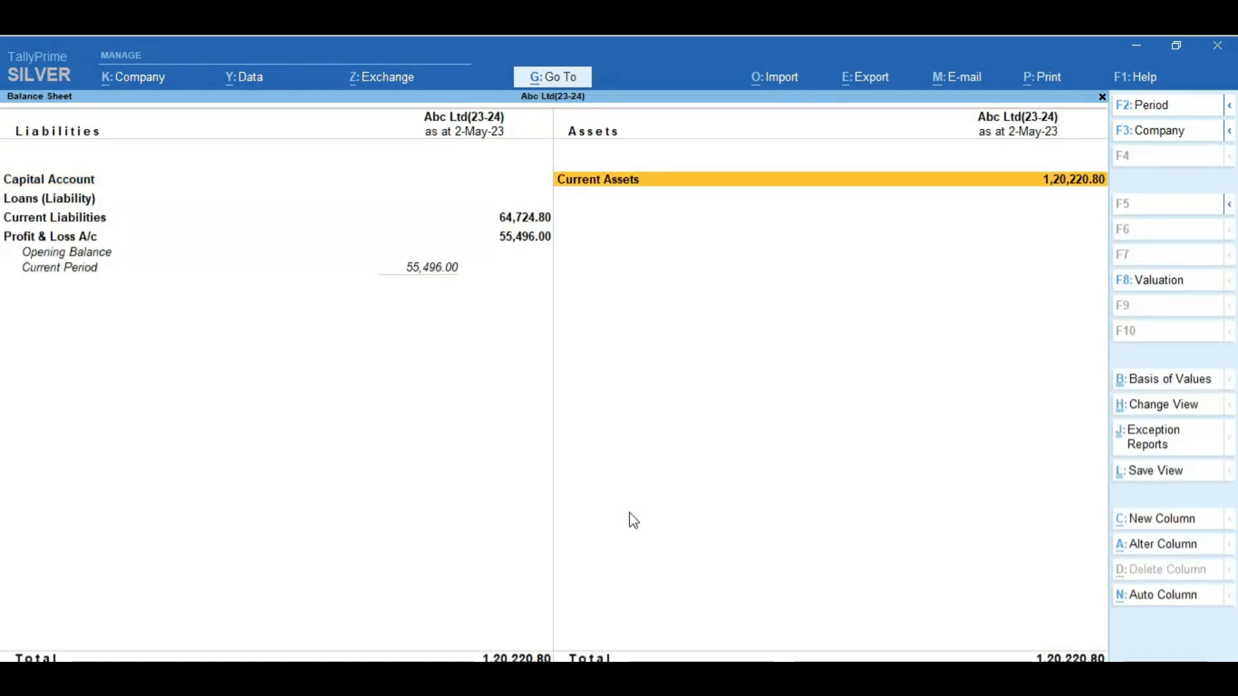
pyautogui.press('Return')
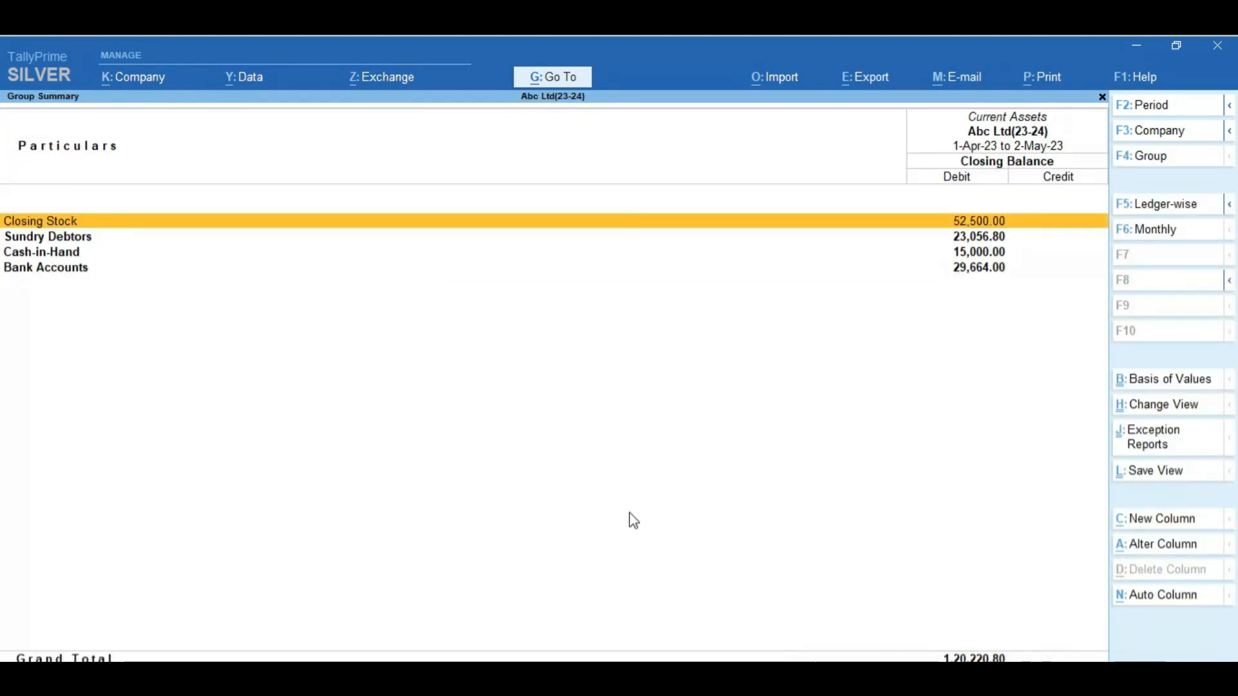
pyautogui.press('Down')
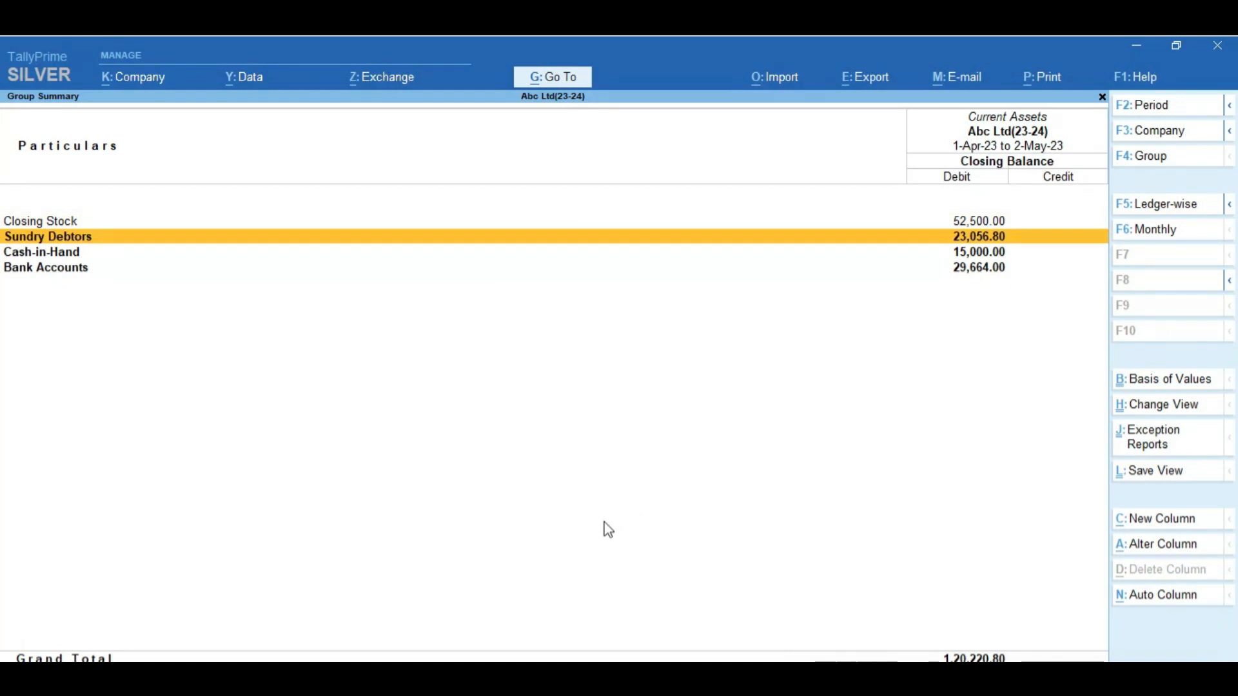
pyautogui.press('Down')
pyautogui.press('Return')
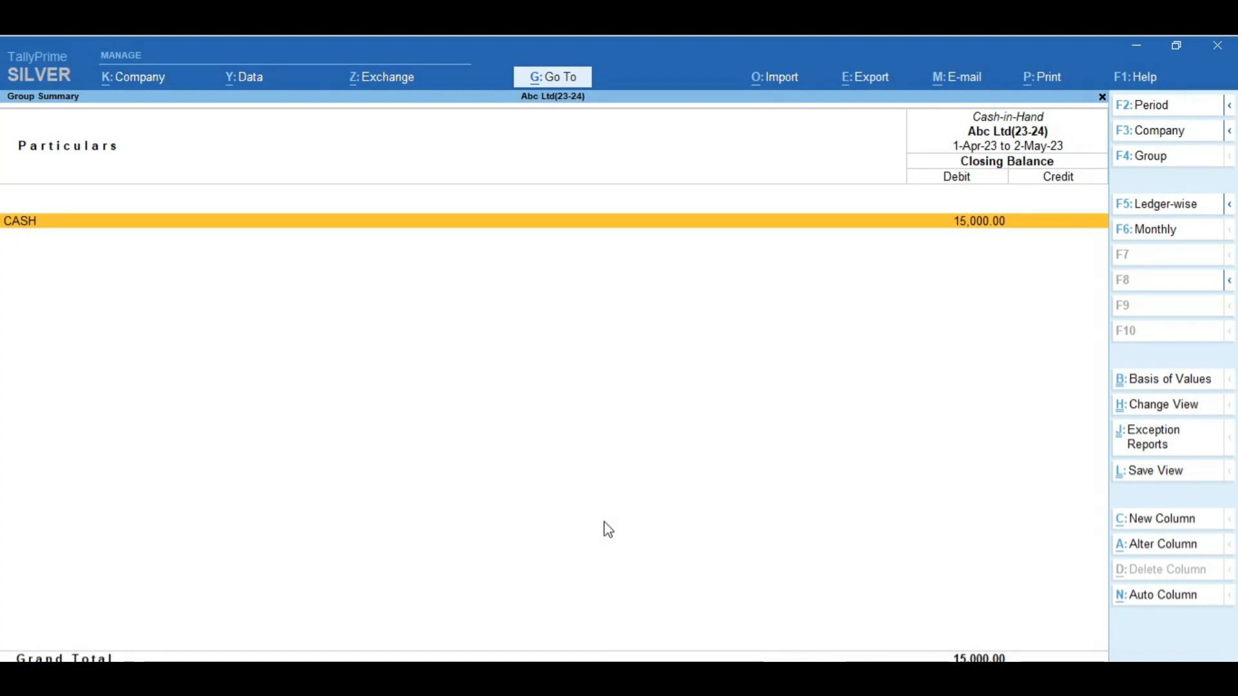
pyautogui.press('Return')
pyautogui.press('Return')
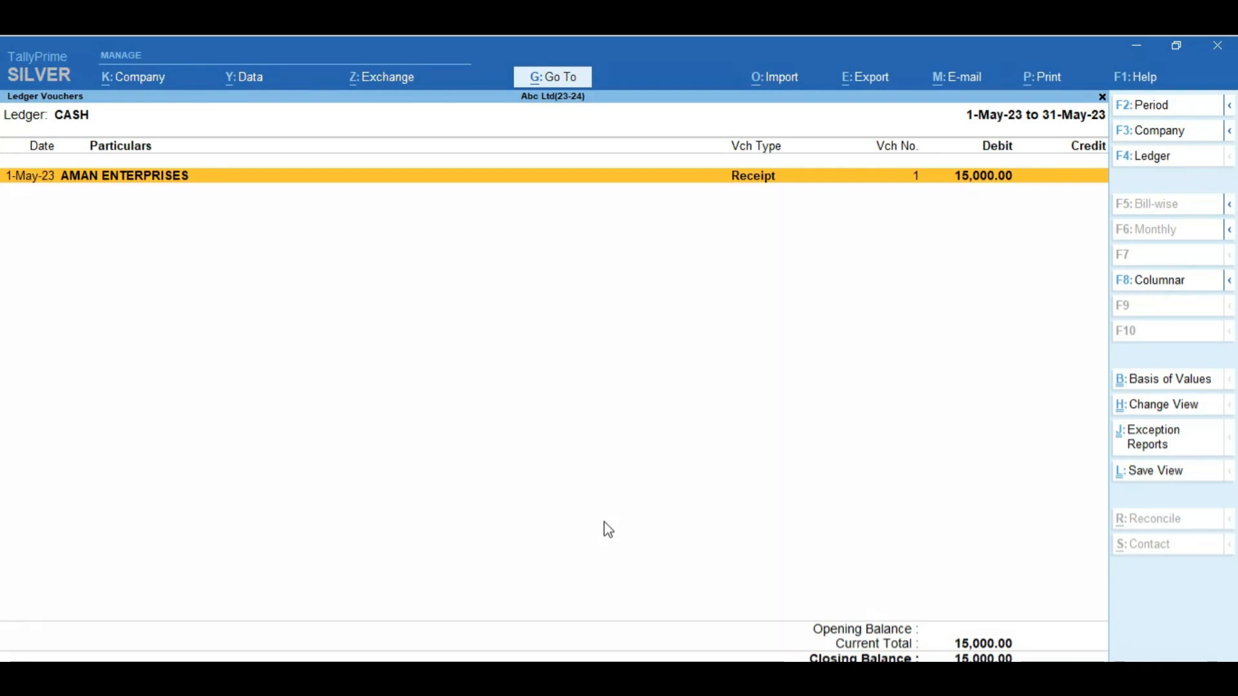
pyautogui.press('Escape')
pyautogui.press('Escape')
pyautogui.press('Escape')
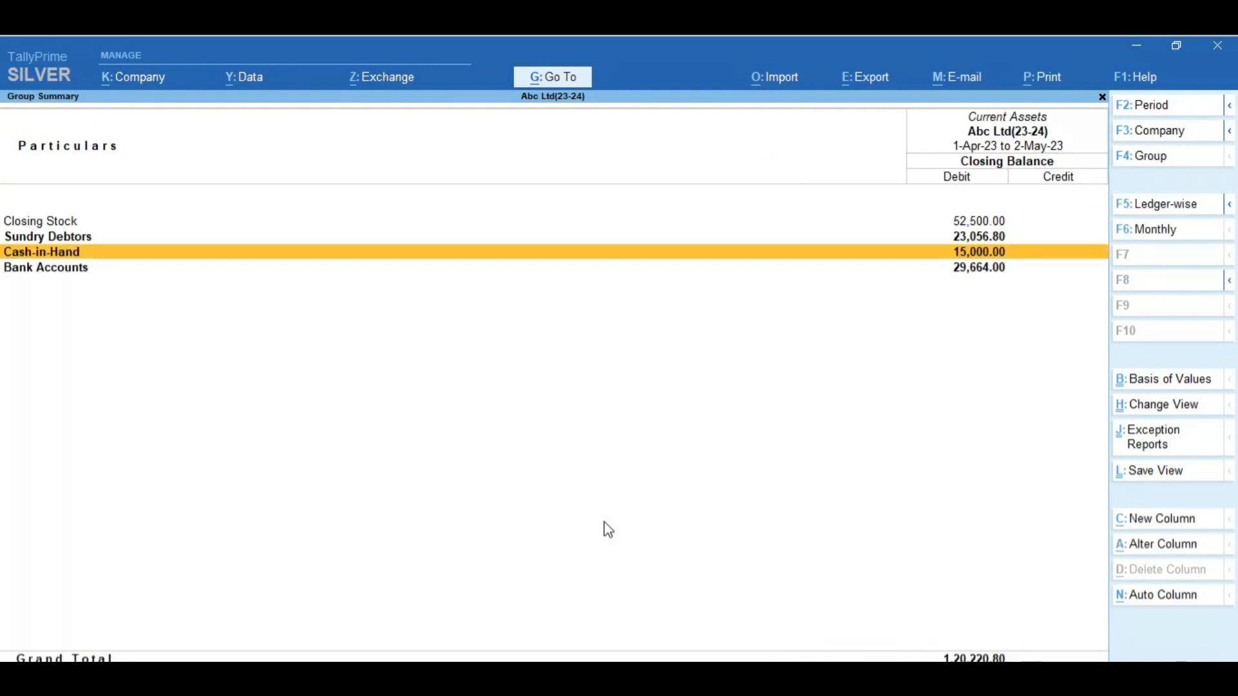
# Examine the Cheque and HDFC BANK ledger balances under Bank Accounts and return to the Balance Sheet
pyautogui.press('Down')
pyautogui.press('Return')
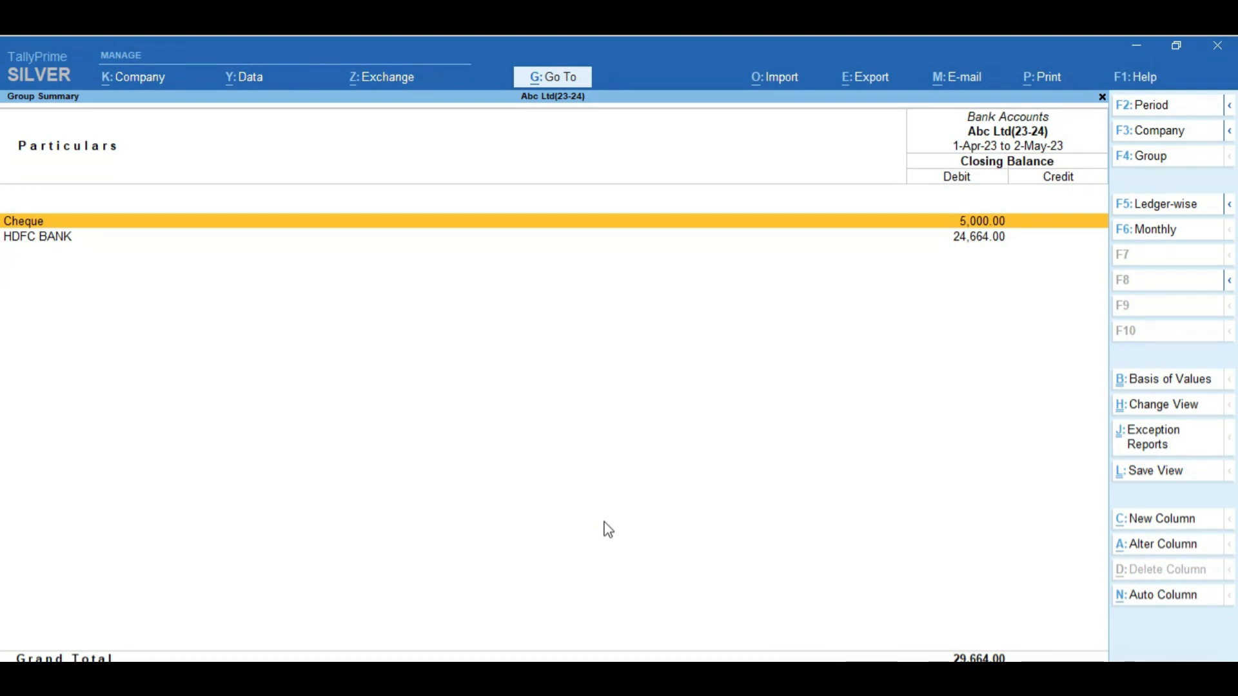
pyautogui.press('Down')
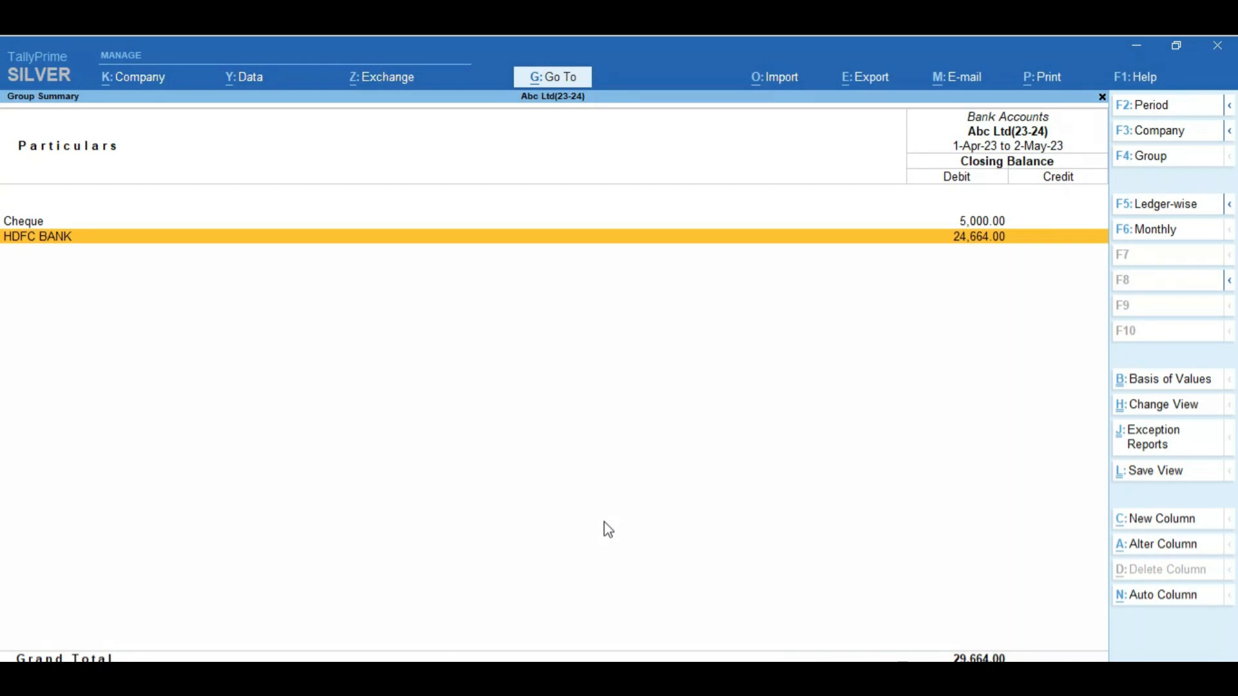
pyautogui.press('Escape')
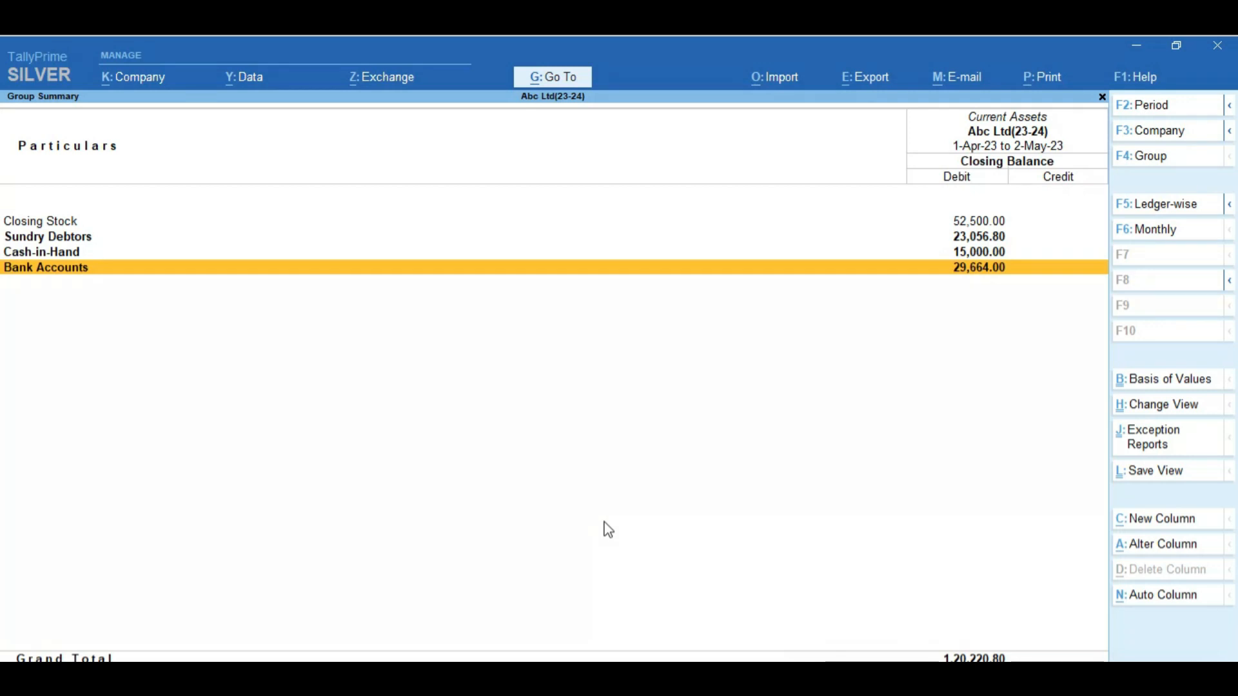
pyautogui.press('Escape')
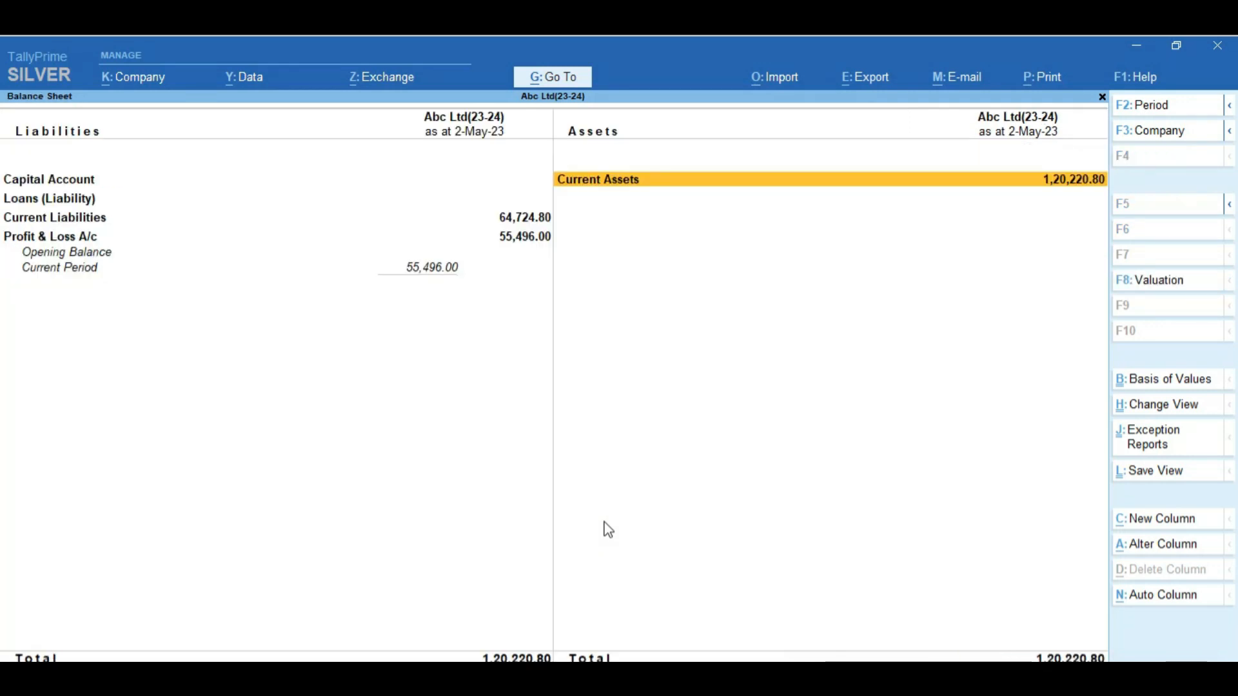